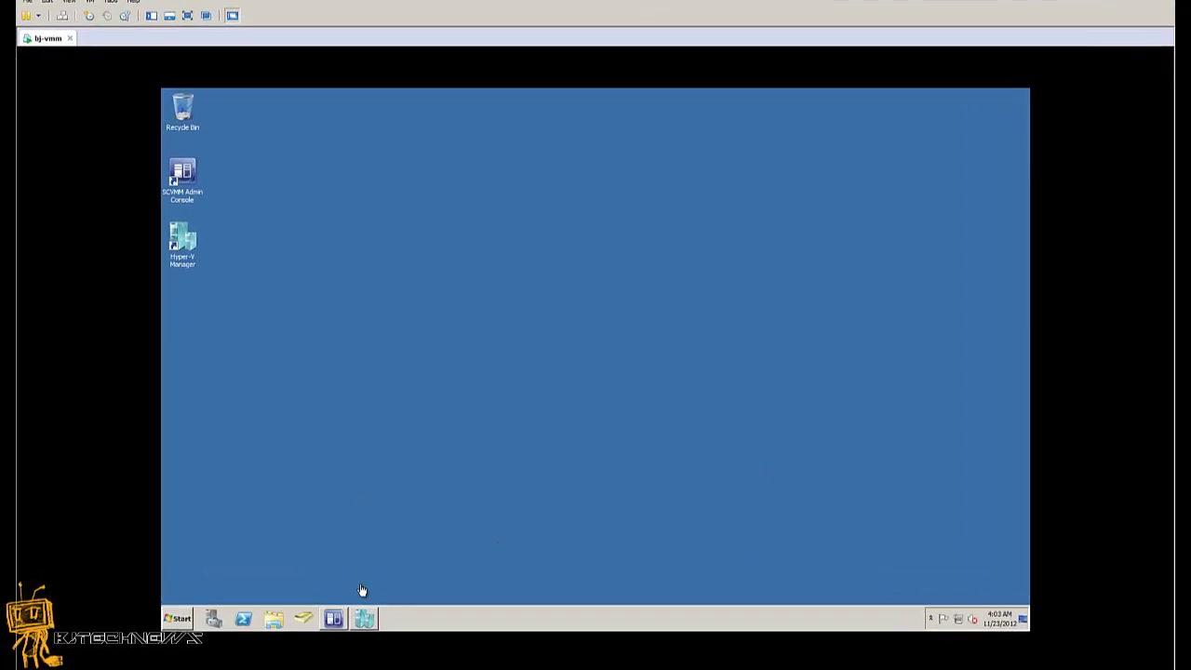
# Open Hyper-V Manager to view the stopped bj-migrate virtual machine on the host.
pyautogui.click(359, 629)
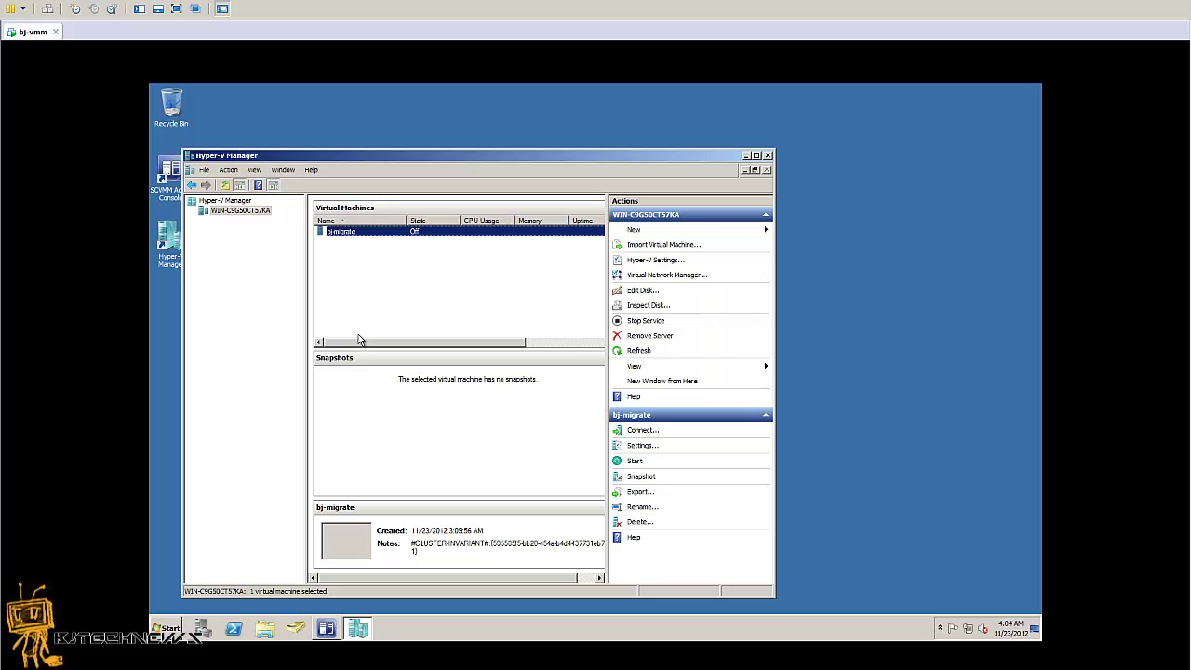
# Restore and move the VMM console beside Hyper-V Manager, switching between the two windows to compare them.
pyautogui.click(327, 628)
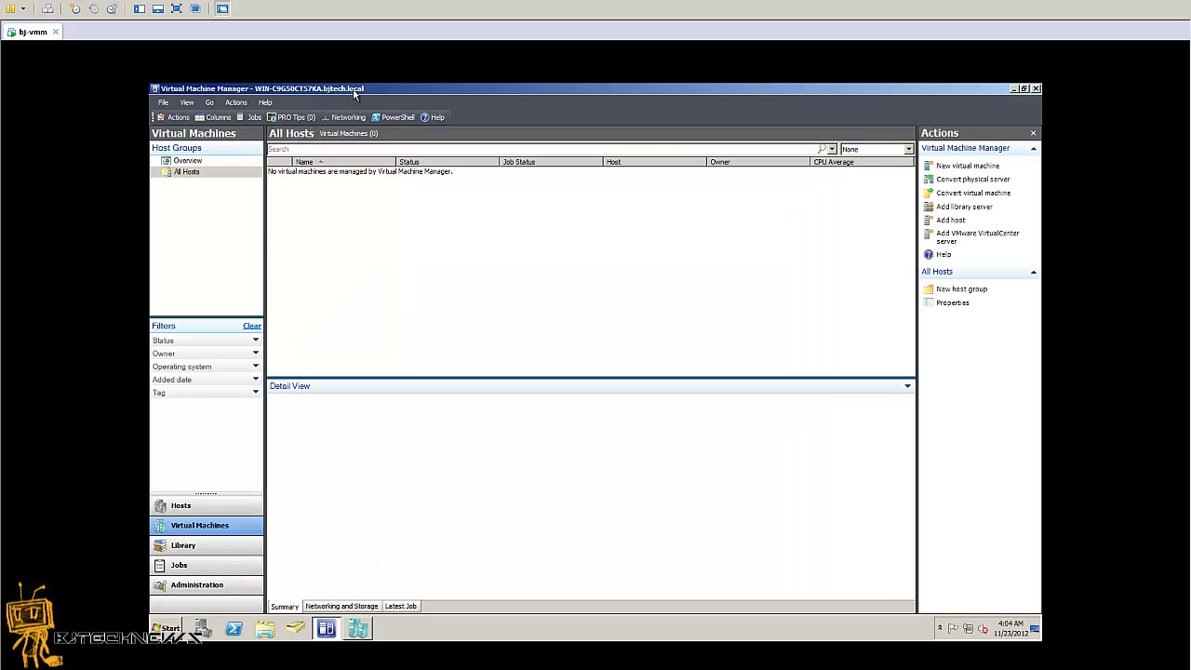
pyautogui.doubleClick(354, 90)
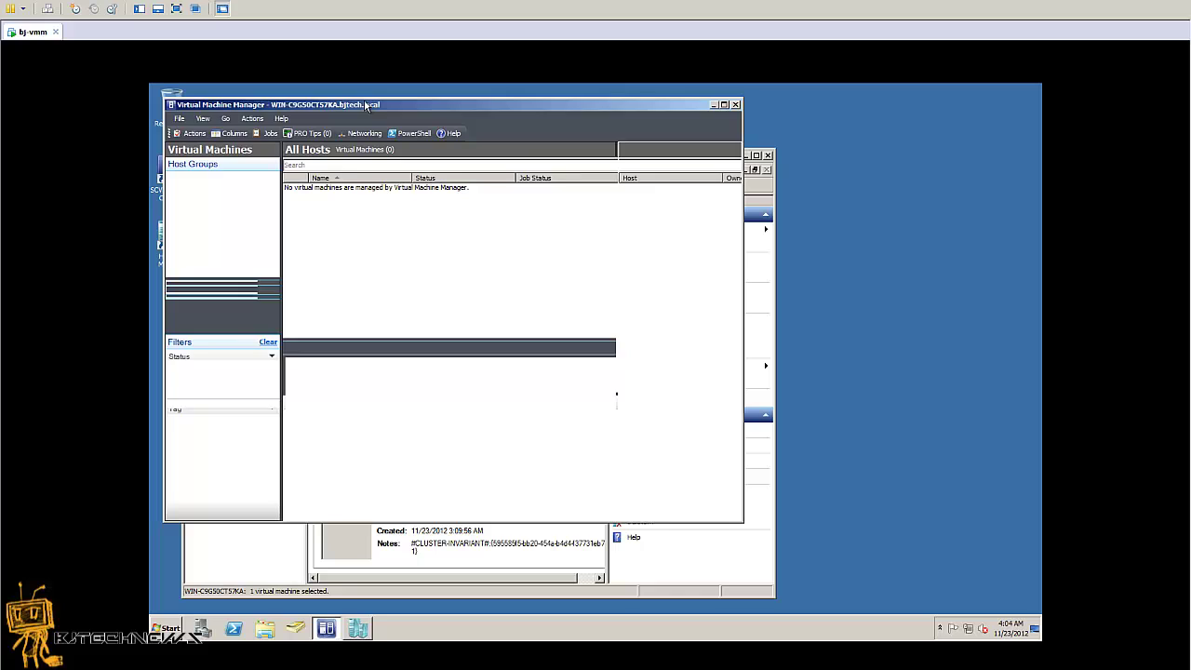
pyautogui.moveTo(364, 98); pyautogui.dragTo(589, 170)
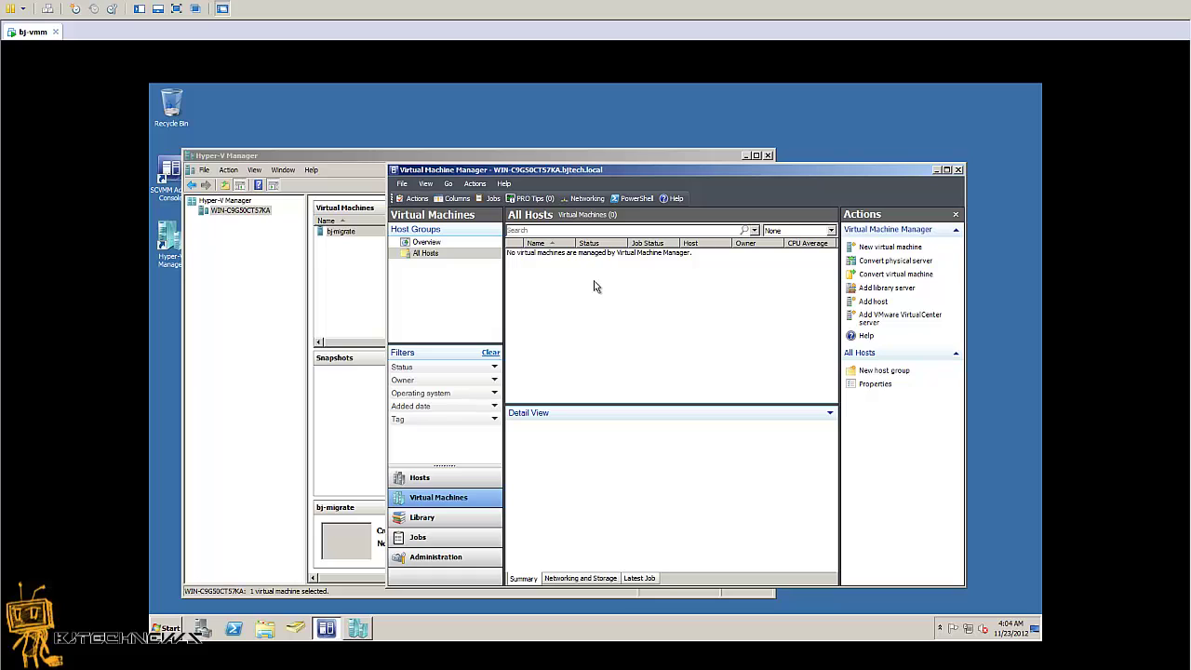
pyautogui.click(337, 232)
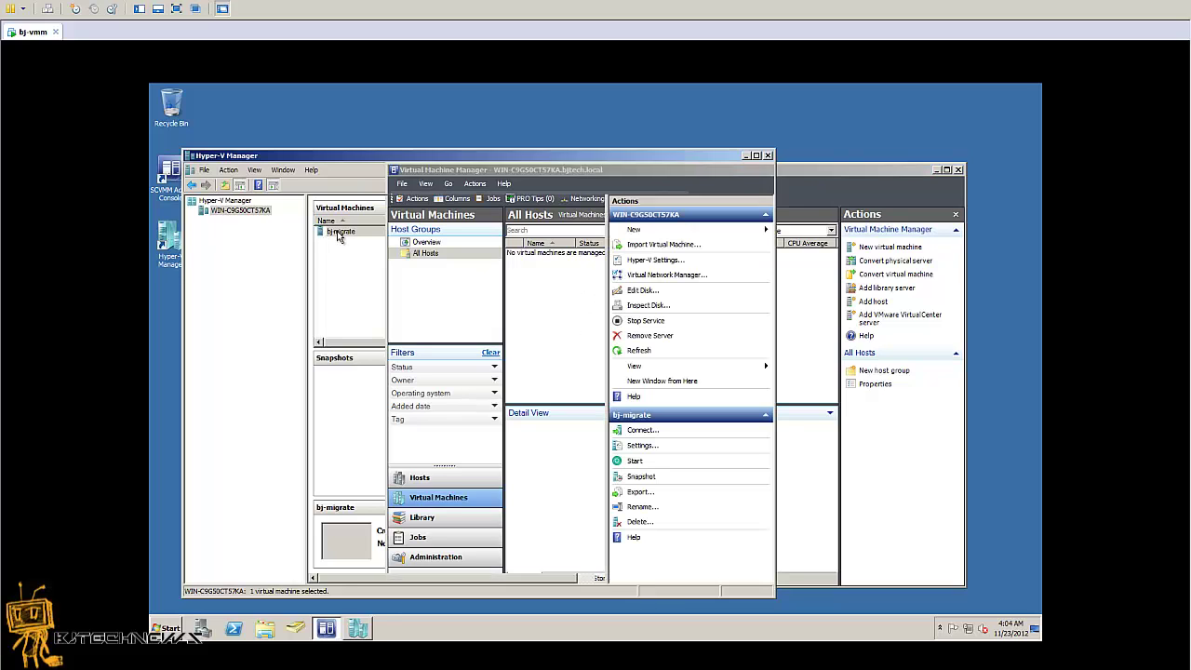
pyautogui.click(809, 282)
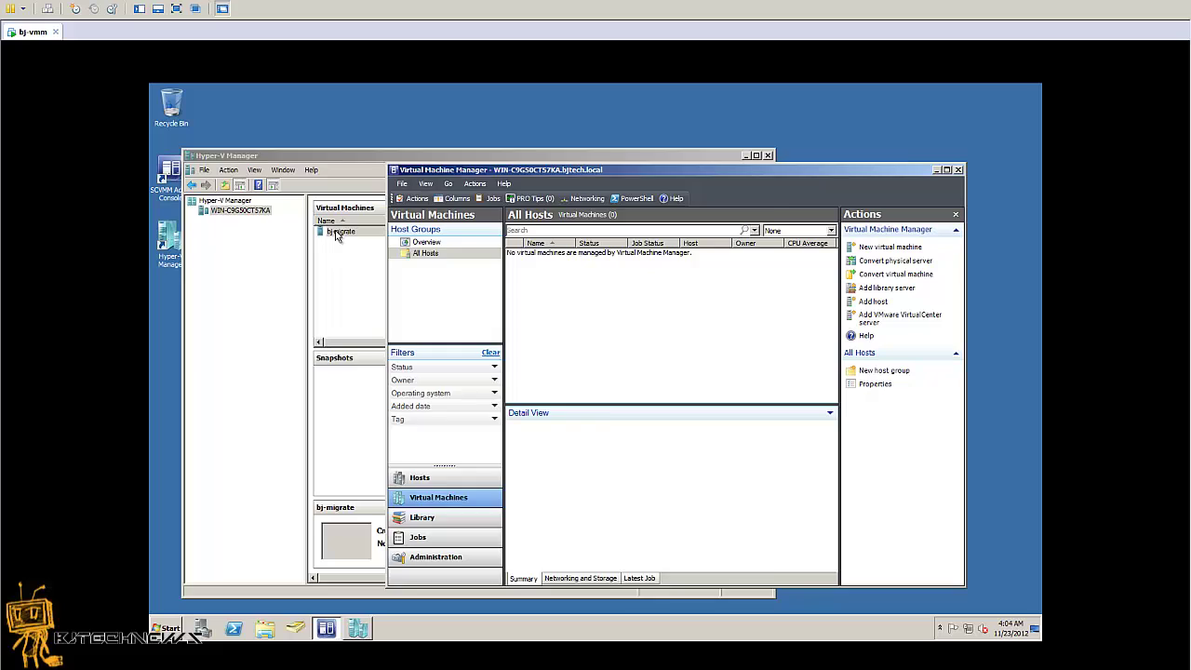
pyautogui.click(340, 231)
pyautogui.click(793, 275)
# Start a new virtual machine from a blank virtual hard disk and name it bj-vmm.
pyautogui.click(877, 250)
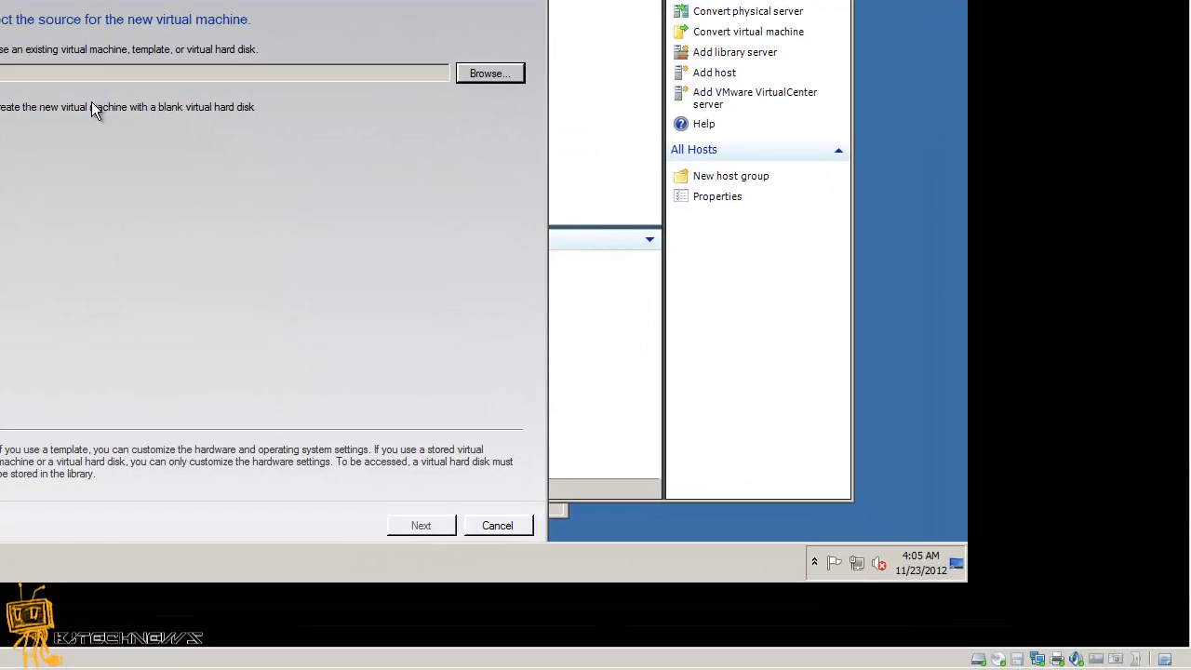
pyautogui.click(91, 106)
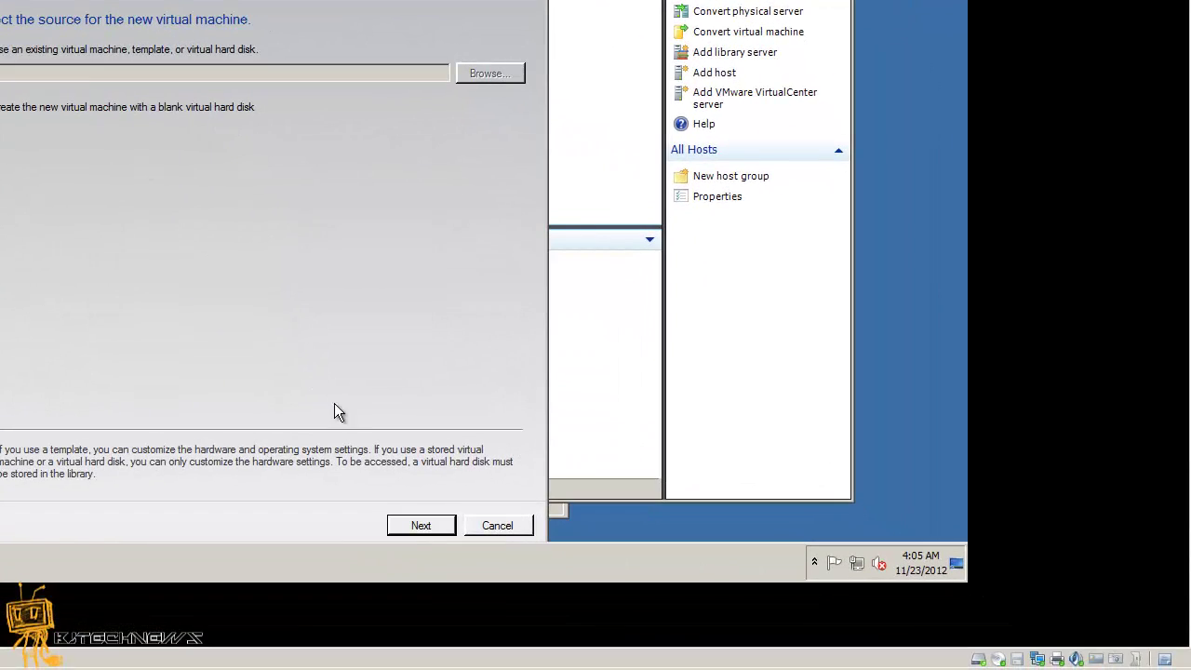
pyautogui.click(411, 526)
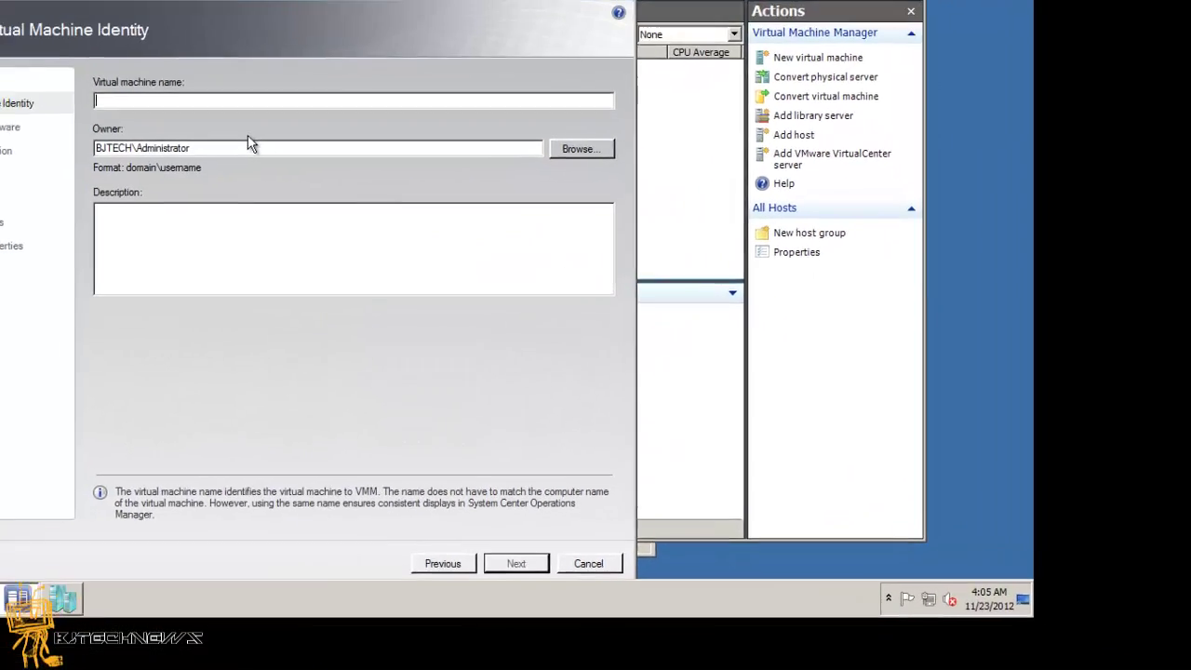
pyautogui.write('bj-v')
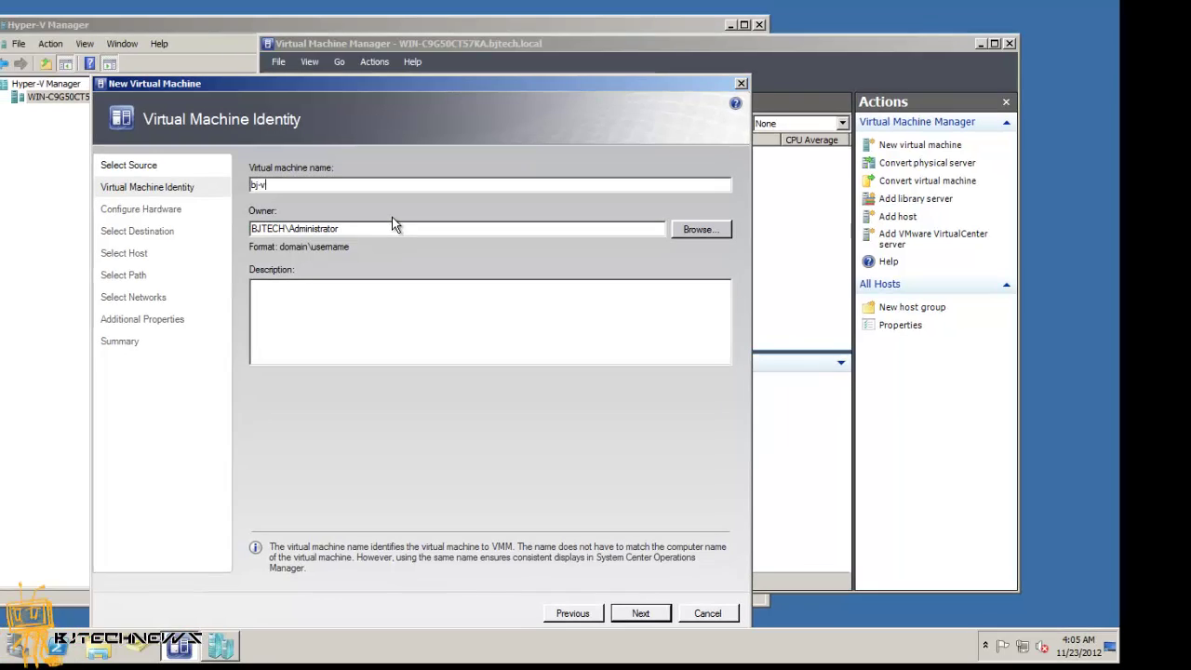
pyautogui.write('mm')
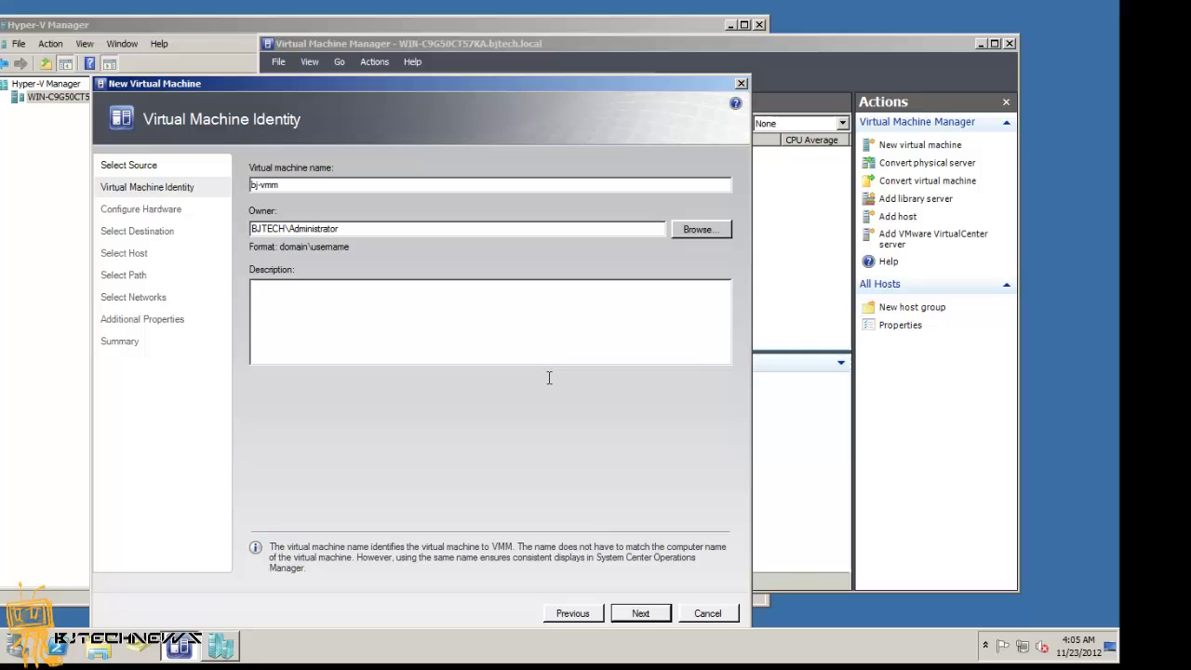
# Set the virtual disk size to 5 GB and accept the hardware settings.
pyautogui.click(640, 613)
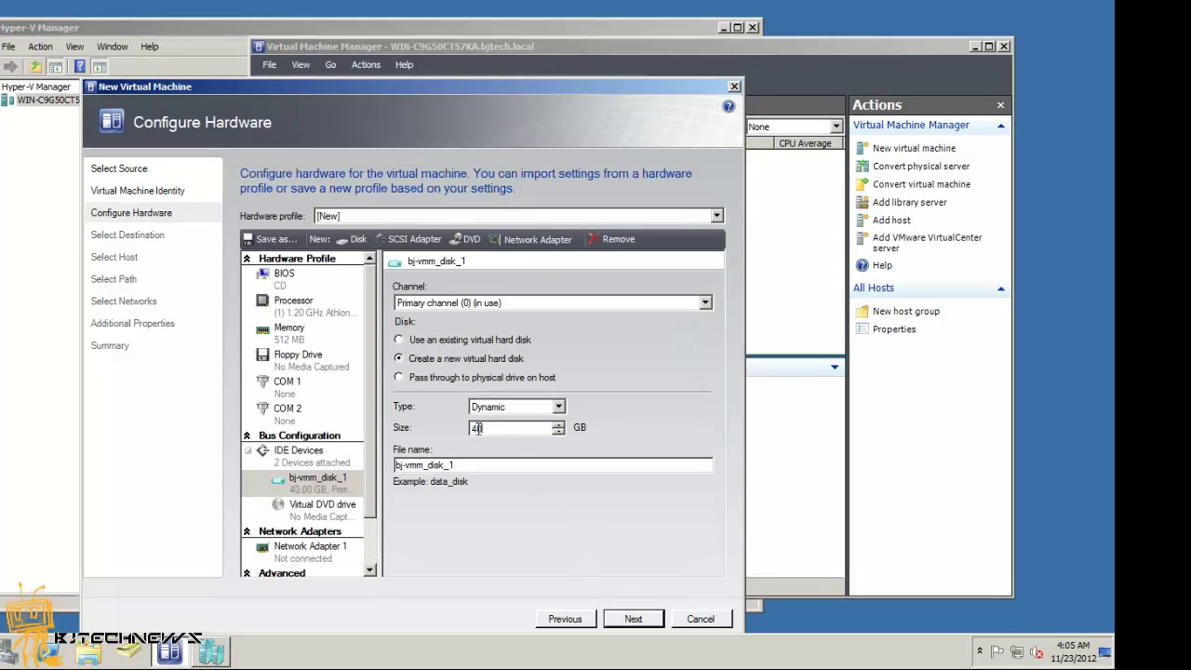
pyautogui.doubleClick(476, 427)
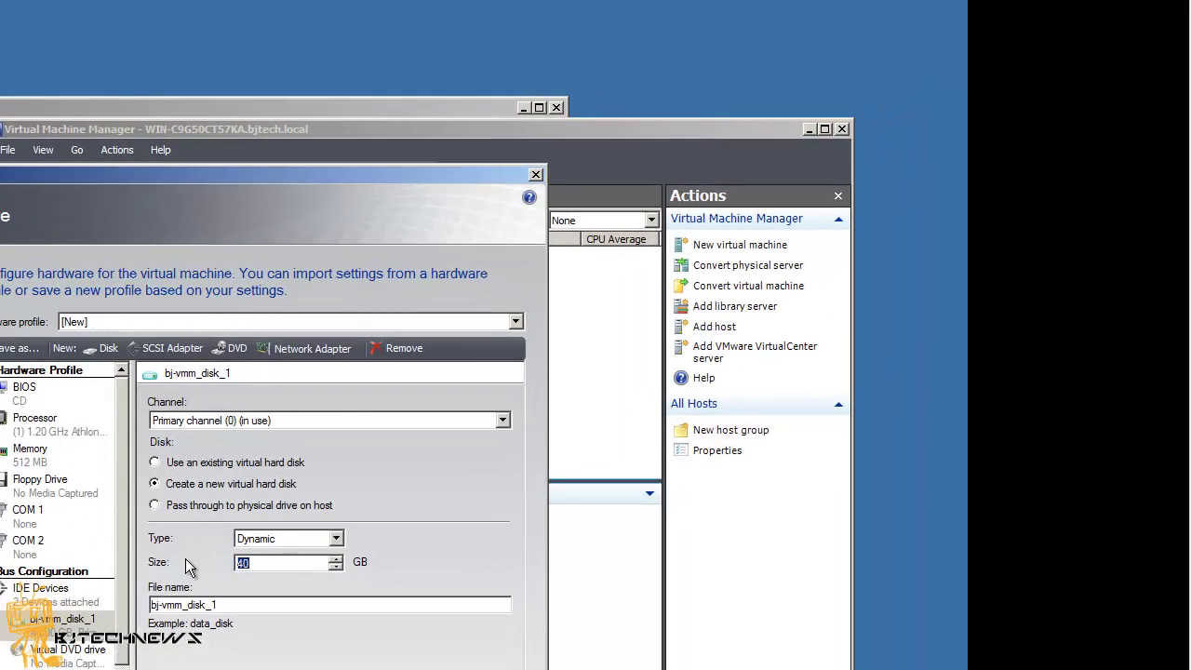
pyautogui.write('5')
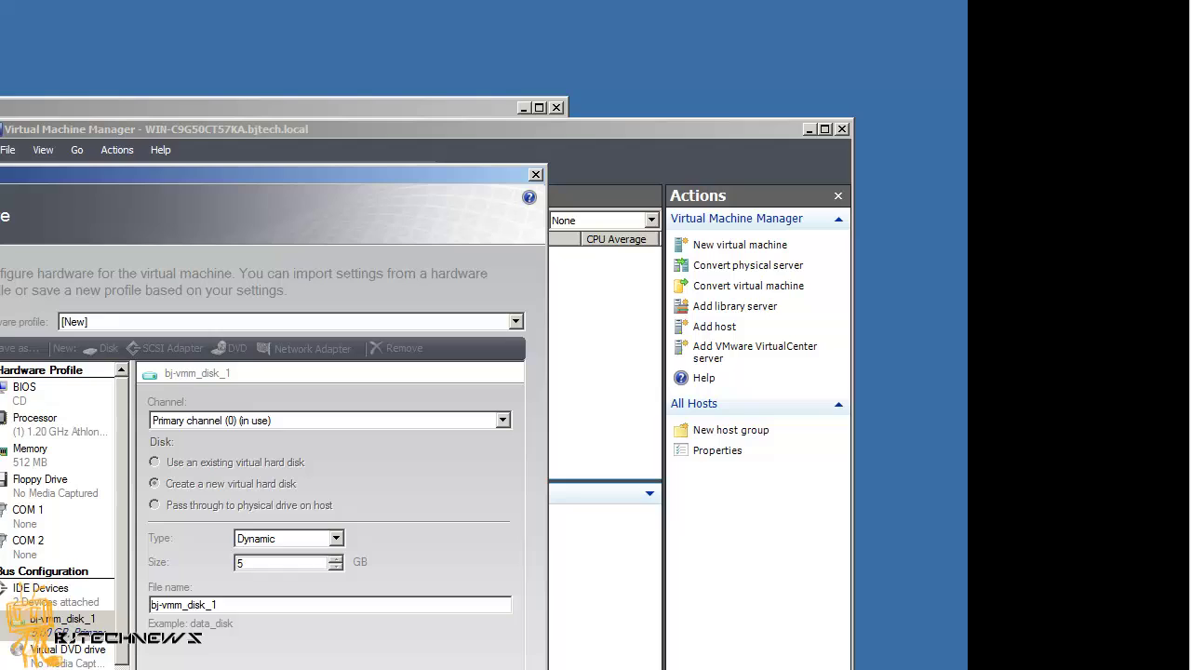
pyautogui.press('Return')
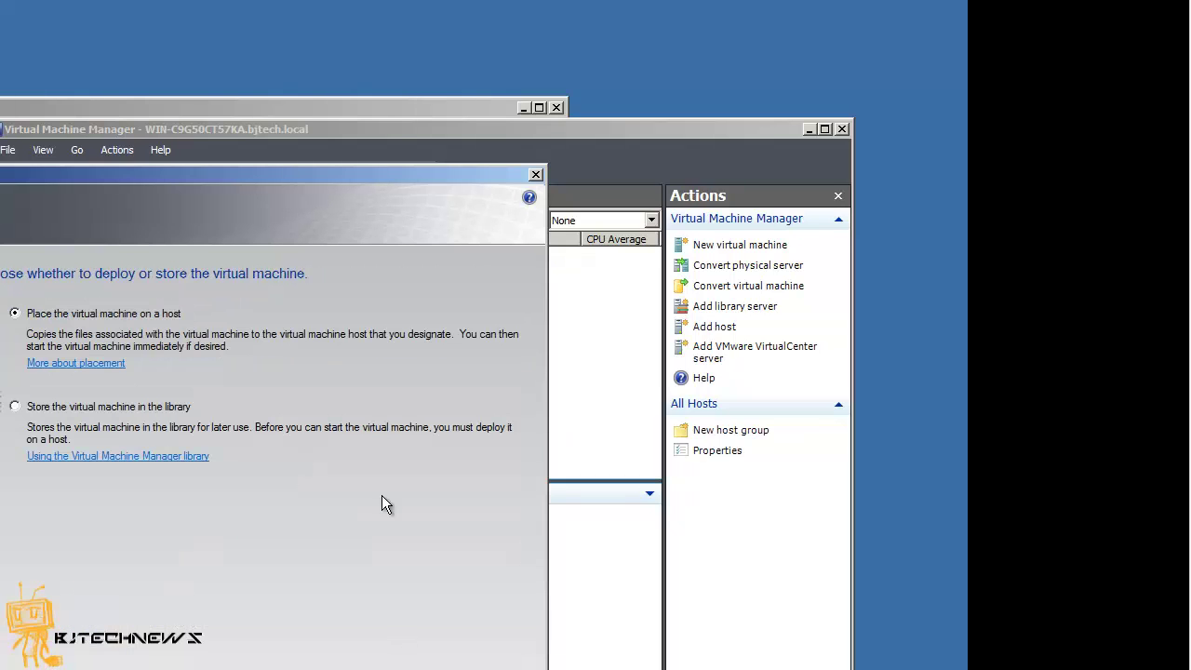
# Proceed to host selection, find no hosts listed, and cancel the bj-vmm wizard.
pyautogui.moveTo(284, 170); pyautogui.dragTo(303, 59)
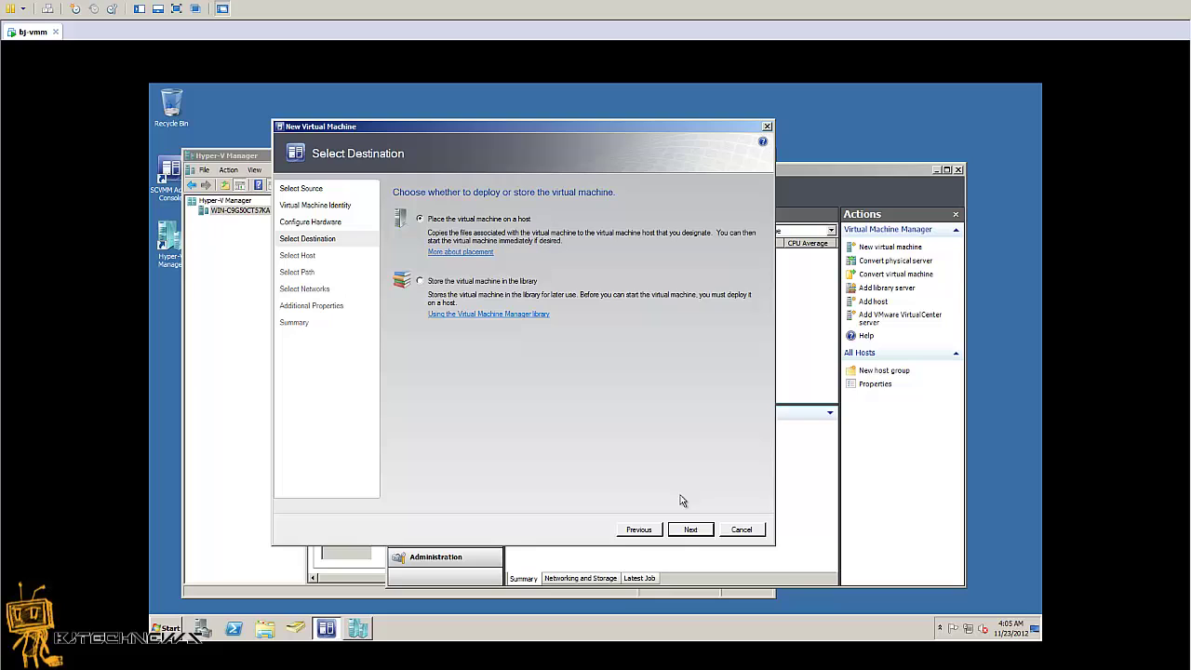
pyautogui.click(691, 535)
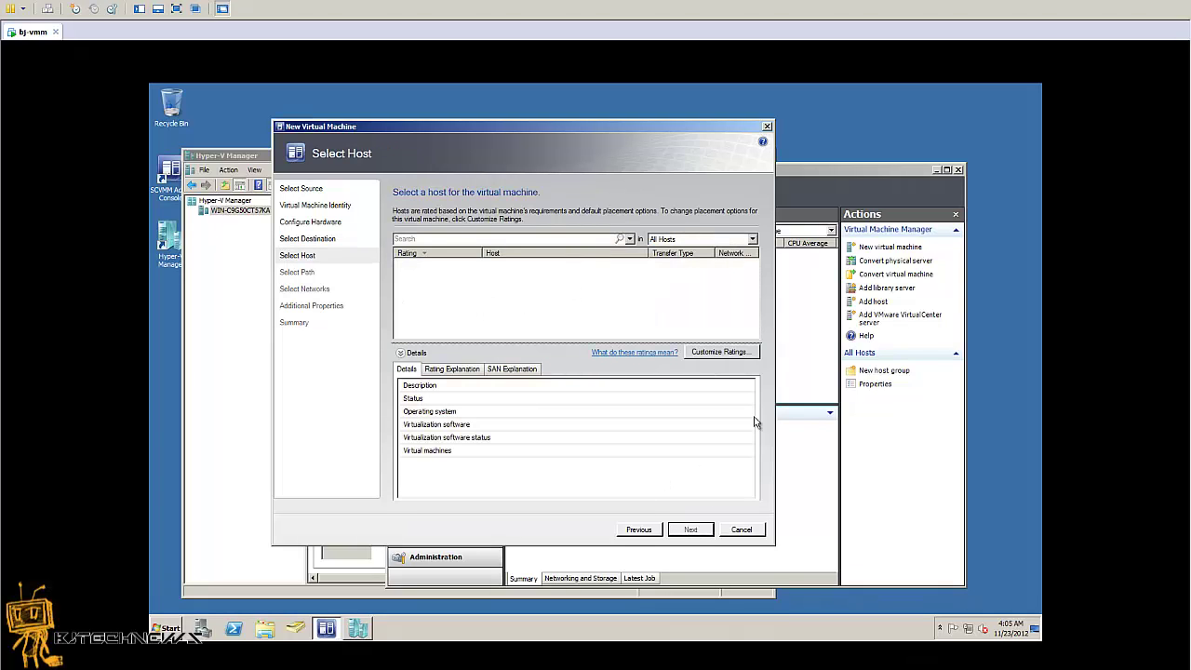
pyautogui.moveTo(679, 129); pyautogui.dragTo(771, 167)
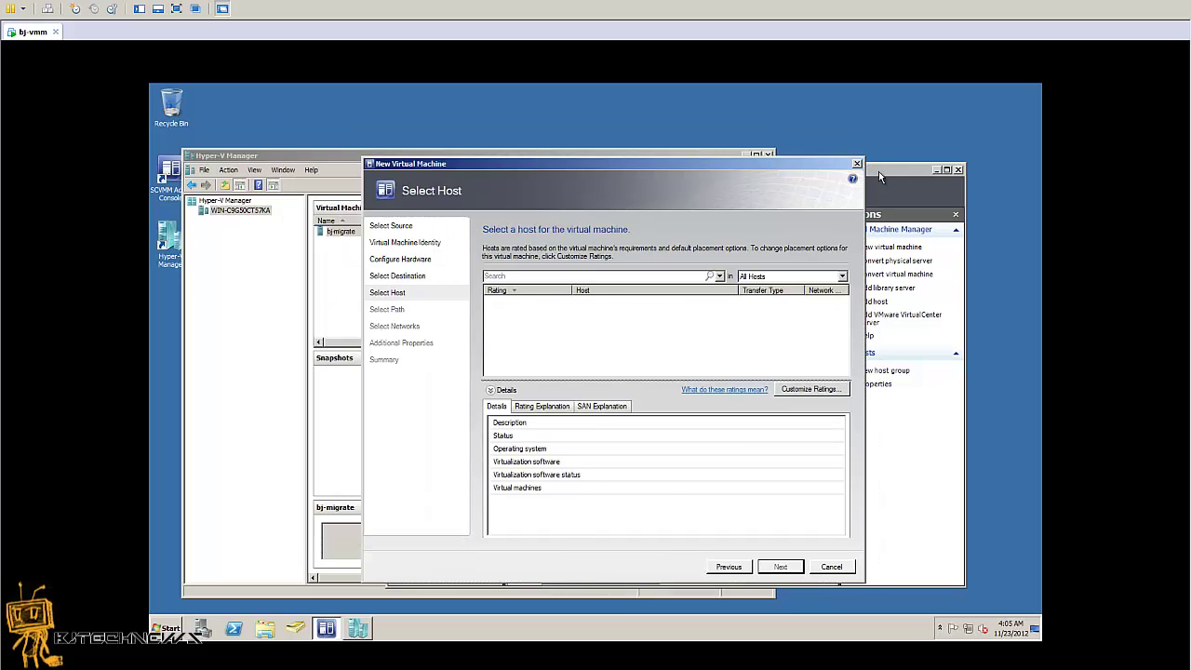
pyautogui.click(832, 567)
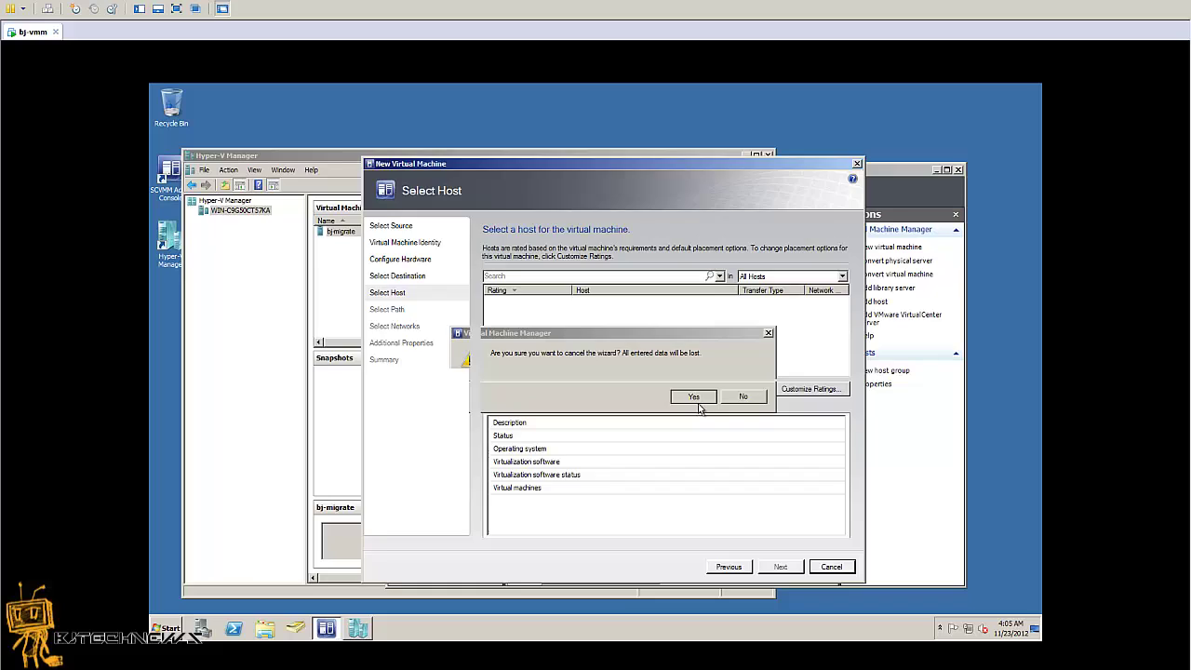
pyautogui.click(694, 397)
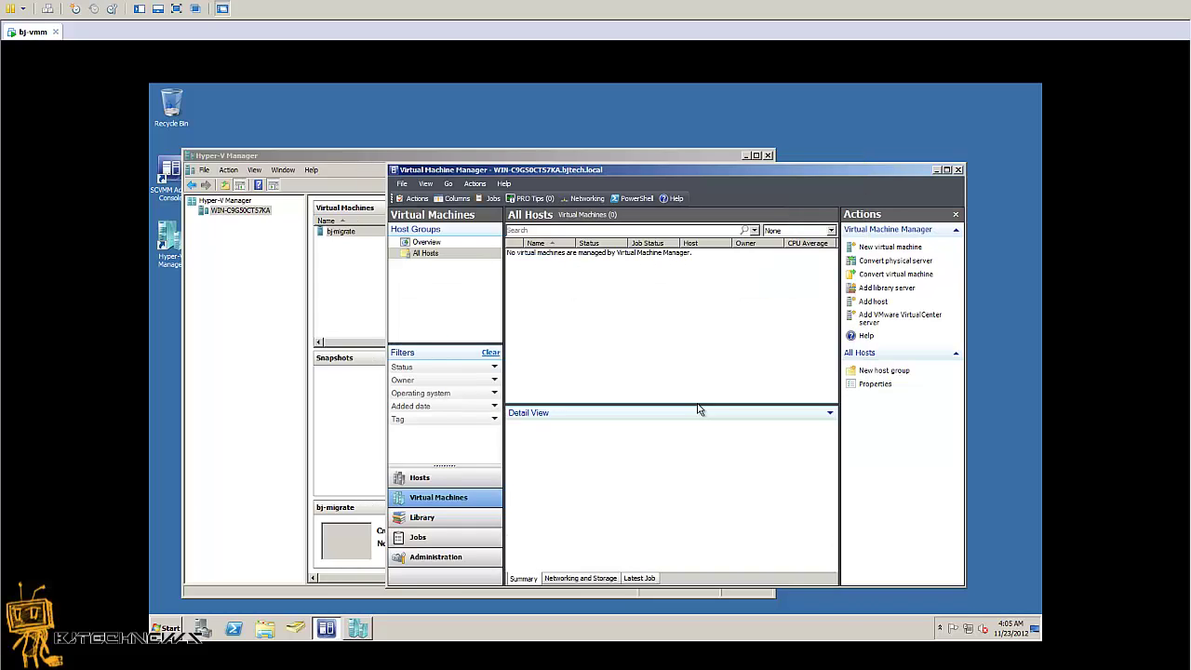
# In the Hosts view, start Add Host and enter the domain administrator password.
pyautogui.click(434, 477)
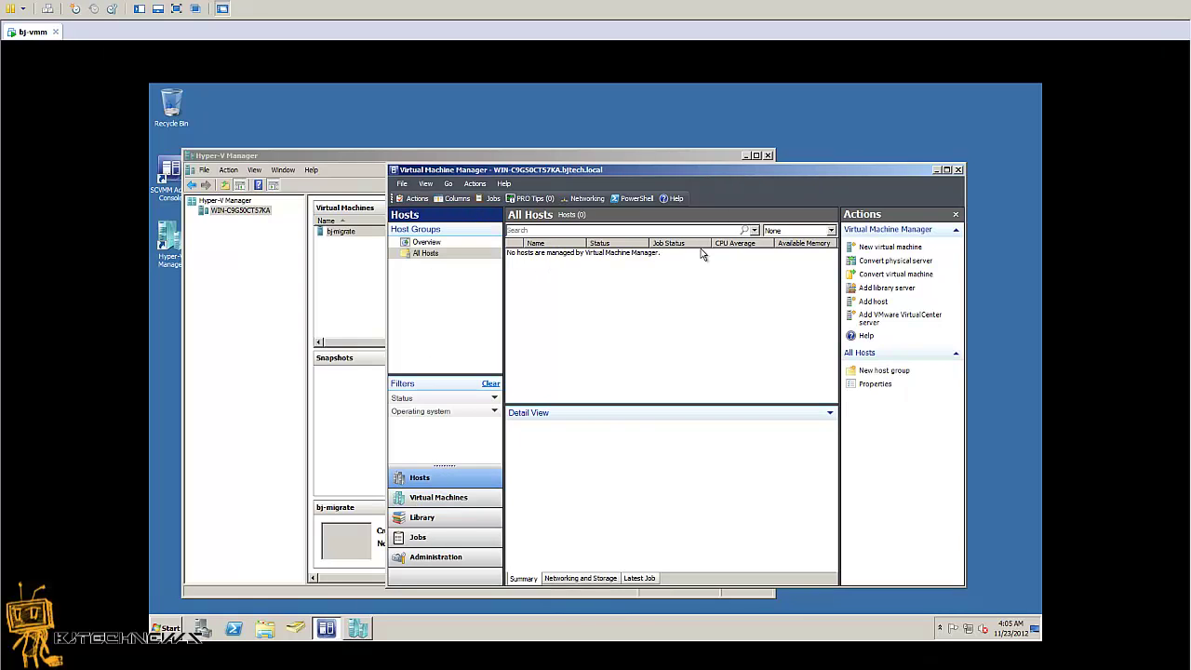
pyautogui.click(881, 303)
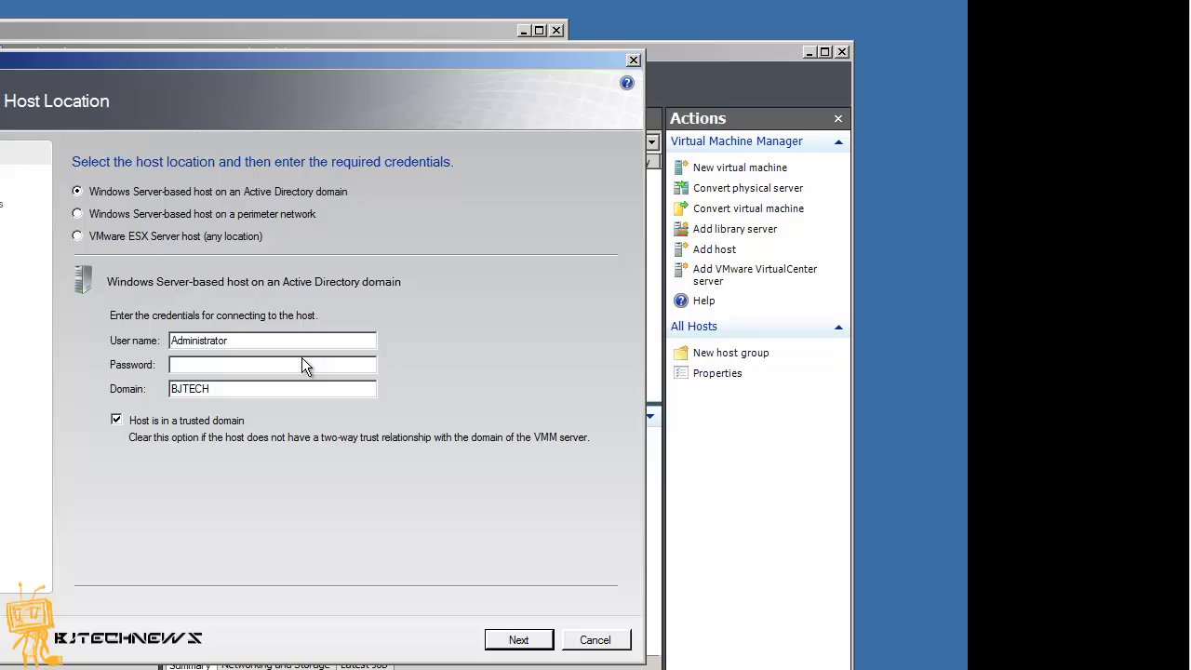
pyautogui.write('********')
# Skip AD name verification and search the domain for Hyper-V and Virtual Server hosts.
pyautogui.click(517, 641)
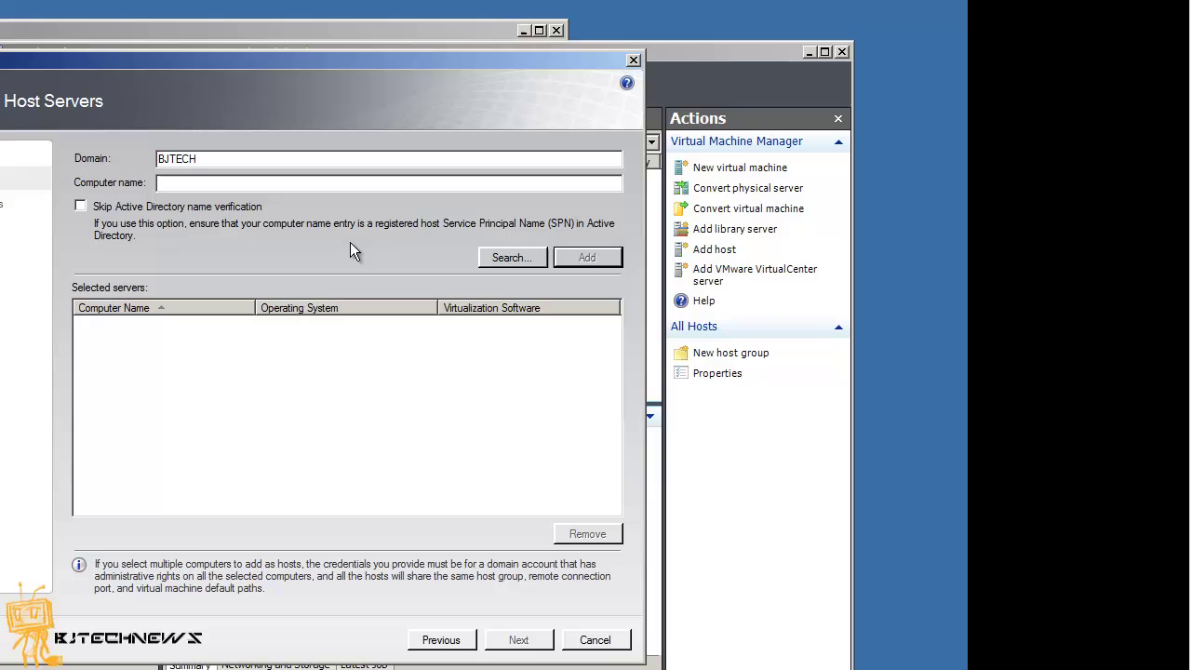
pyautogui.click(168, 207)
pyautogui.click(510, 259)
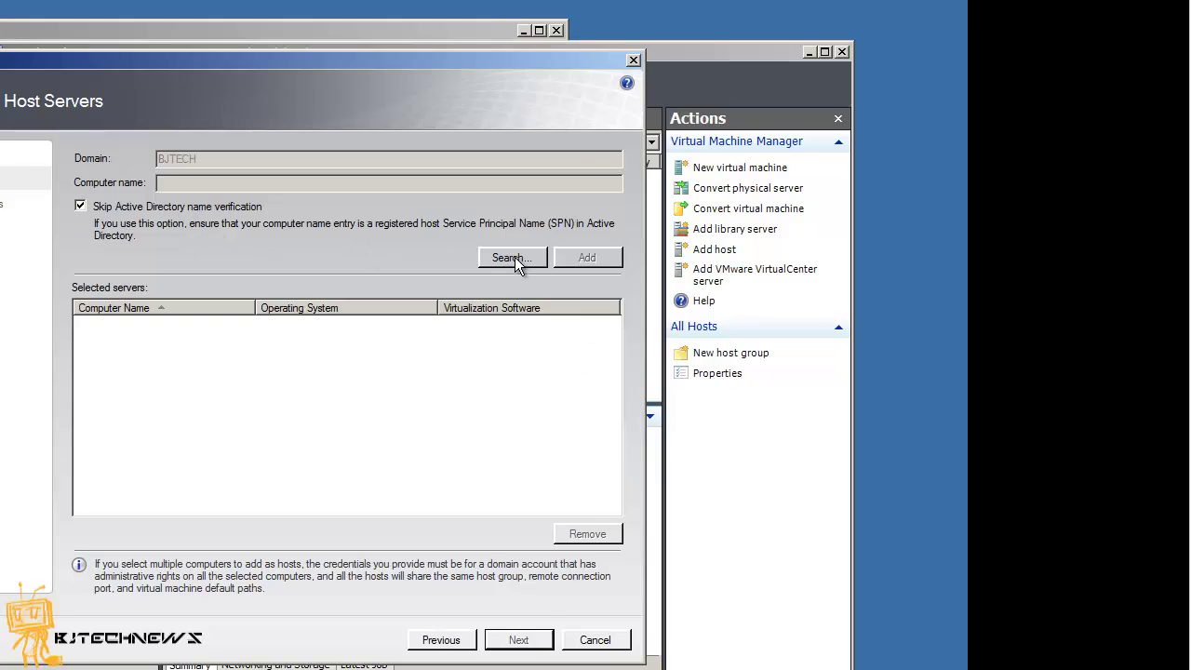
pyautogui.click(83, 177)
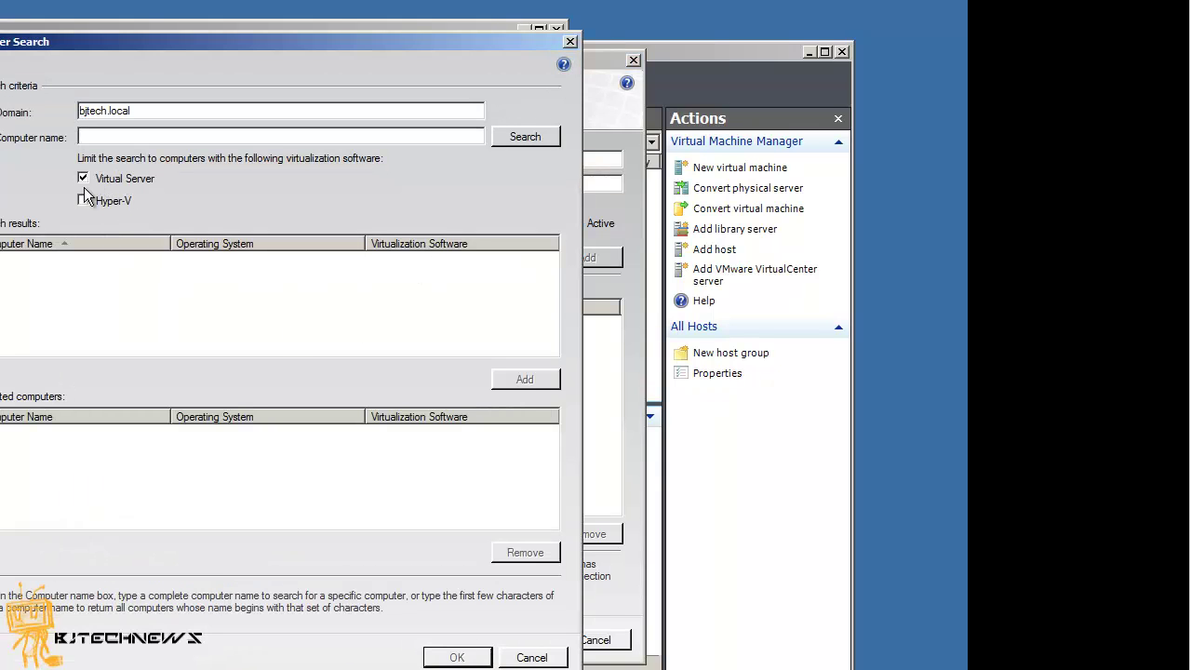
pyautogui.click(83, 199)
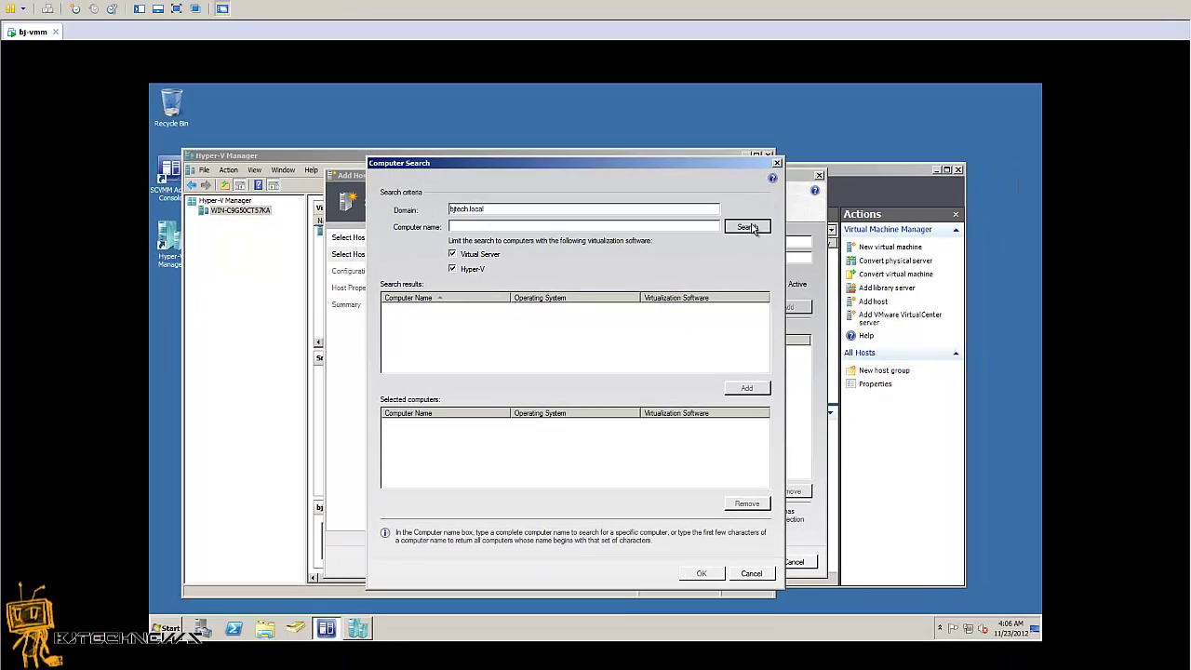
pyautogui.click(752, 227)
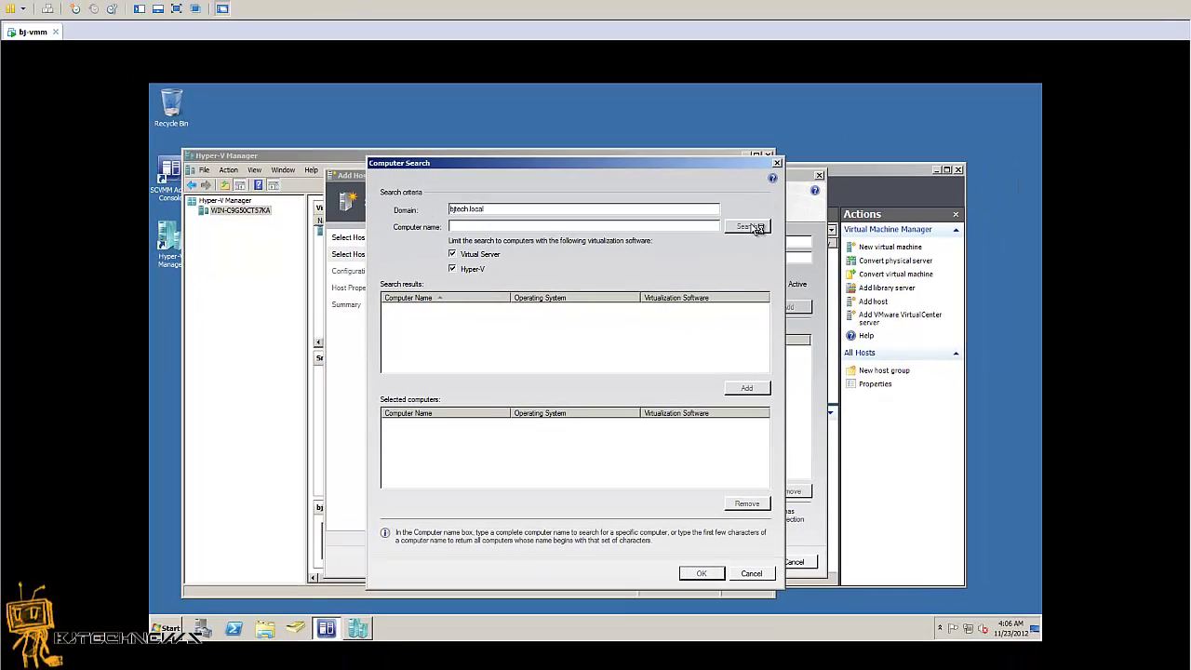
# Add the found server win-c9g50ct57ka.bjtech.local to the selected servers.
pyautogui.click(494, 317)
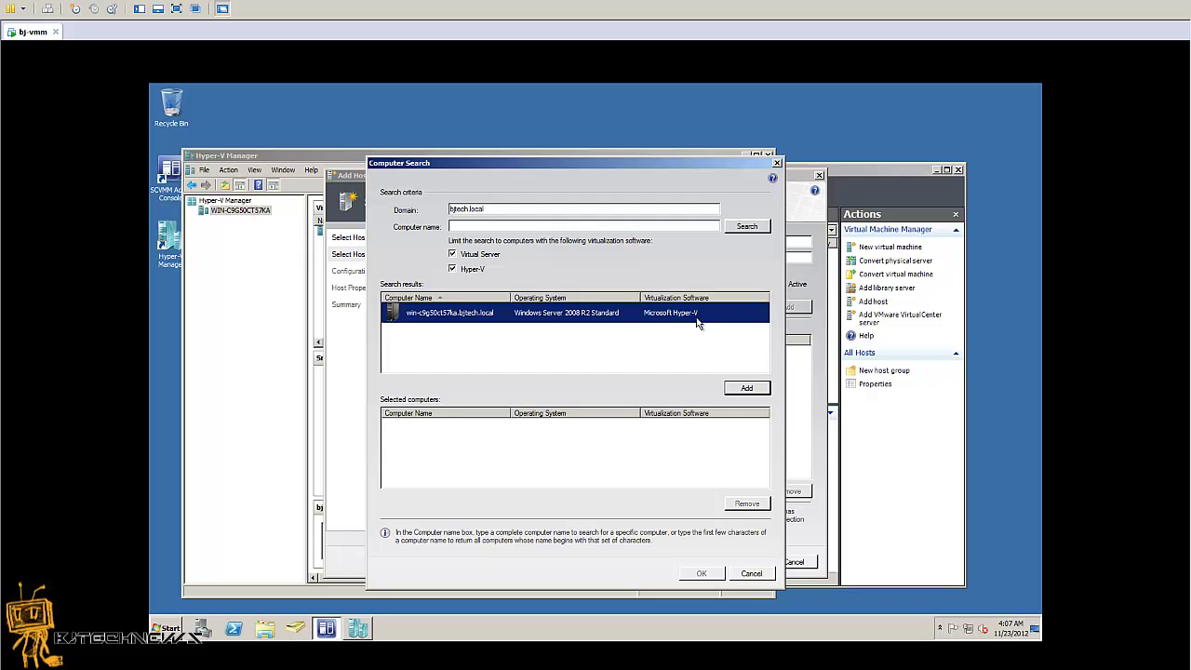
pyautogui.click(745, 389)
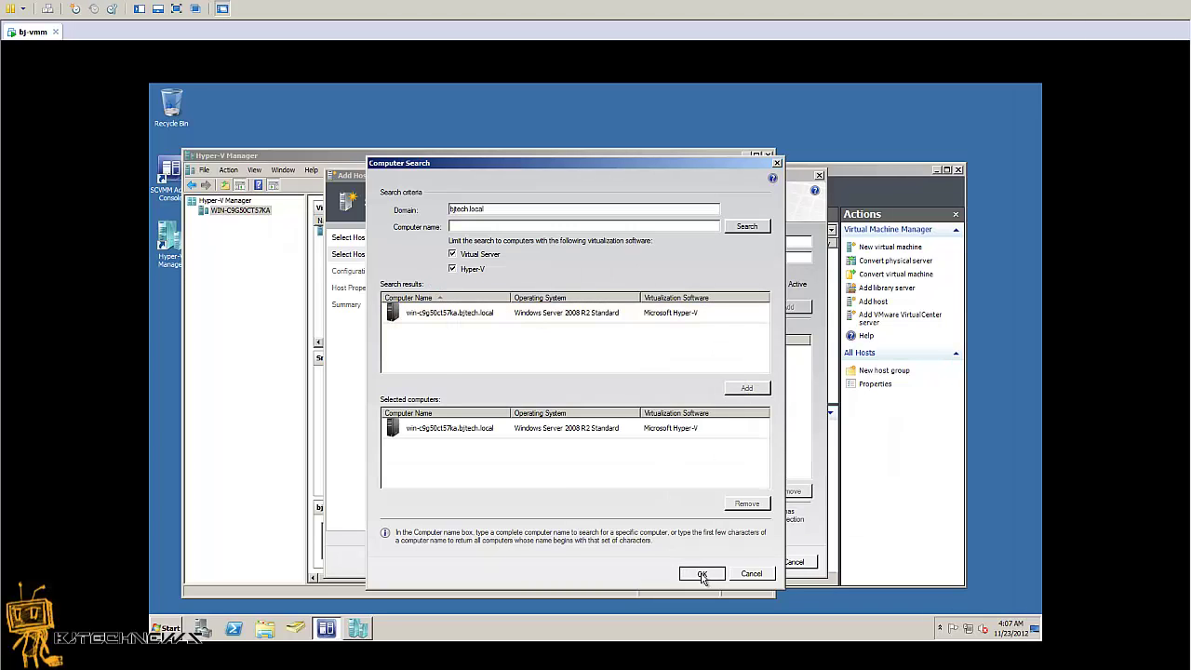
pyautogui.click(703, 575)
pyautogui.click(536, 361)
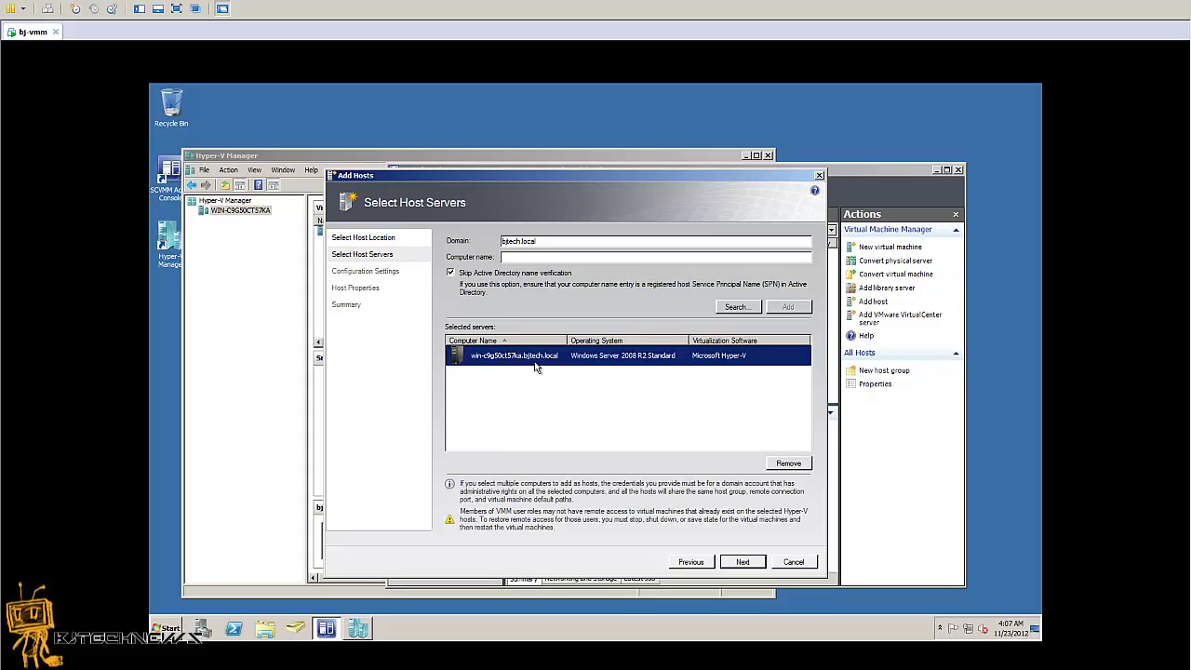
# Confirm the host selection and accept enabling the Hyper-V role on the server.
pyautogui.click(741, 565)
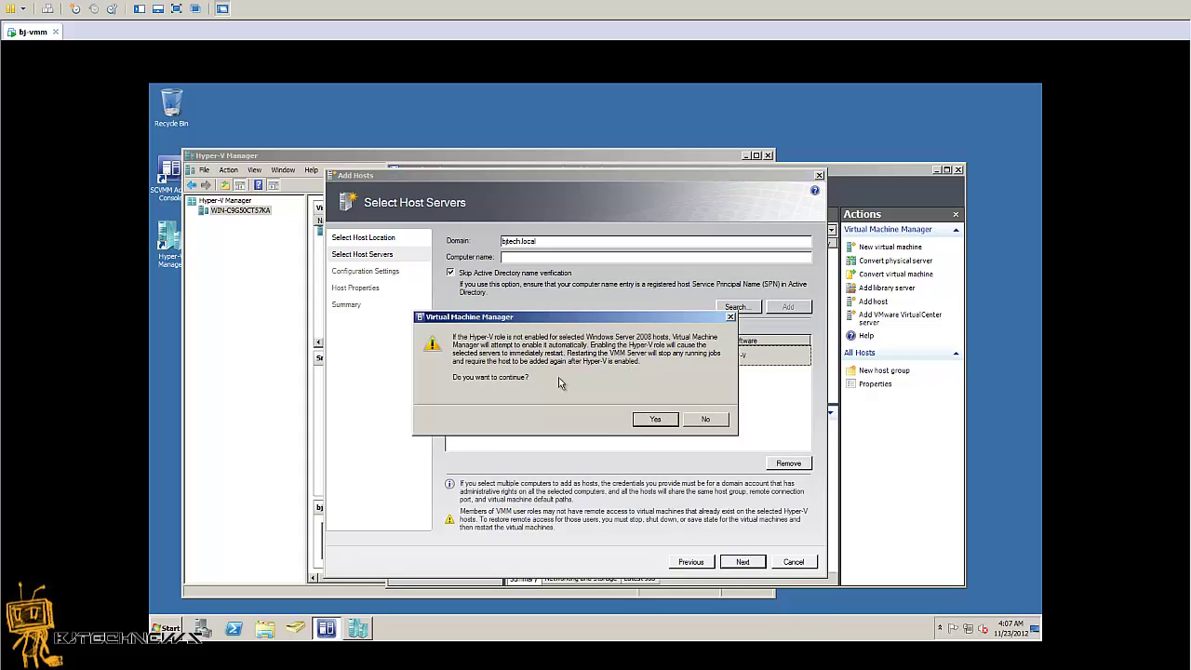
pyautogui.click(656, 421)
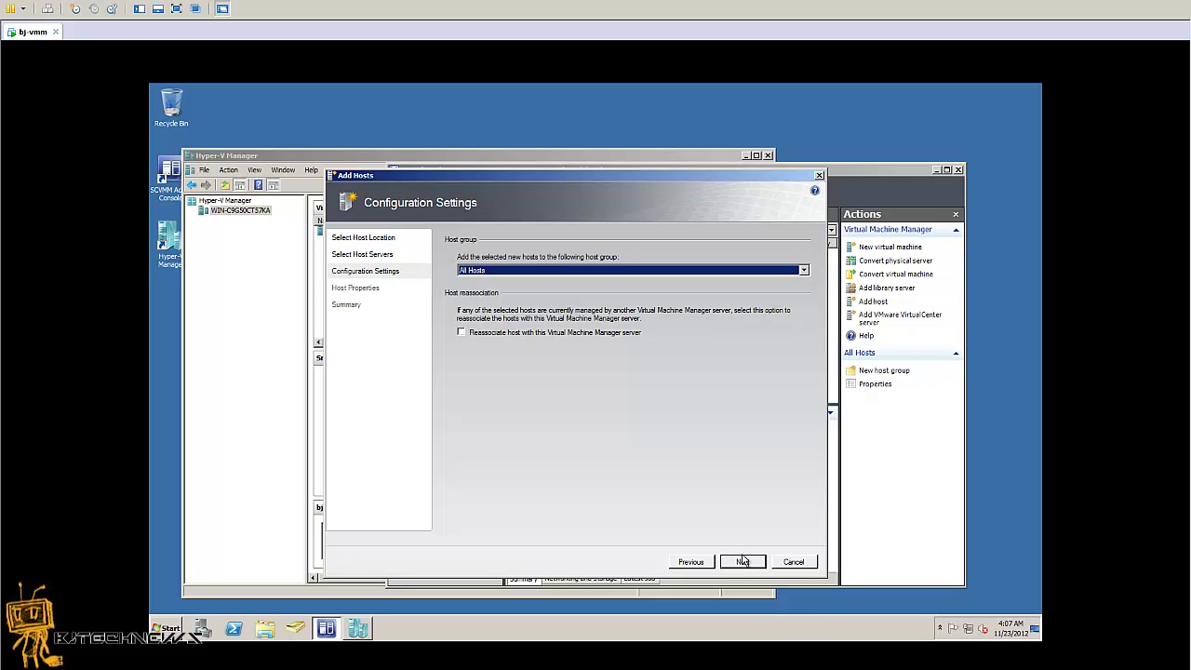
pyautogui.rightClick(35, 33)
pyautogui.click(101, 188)
pyautogui.click(443, 182)
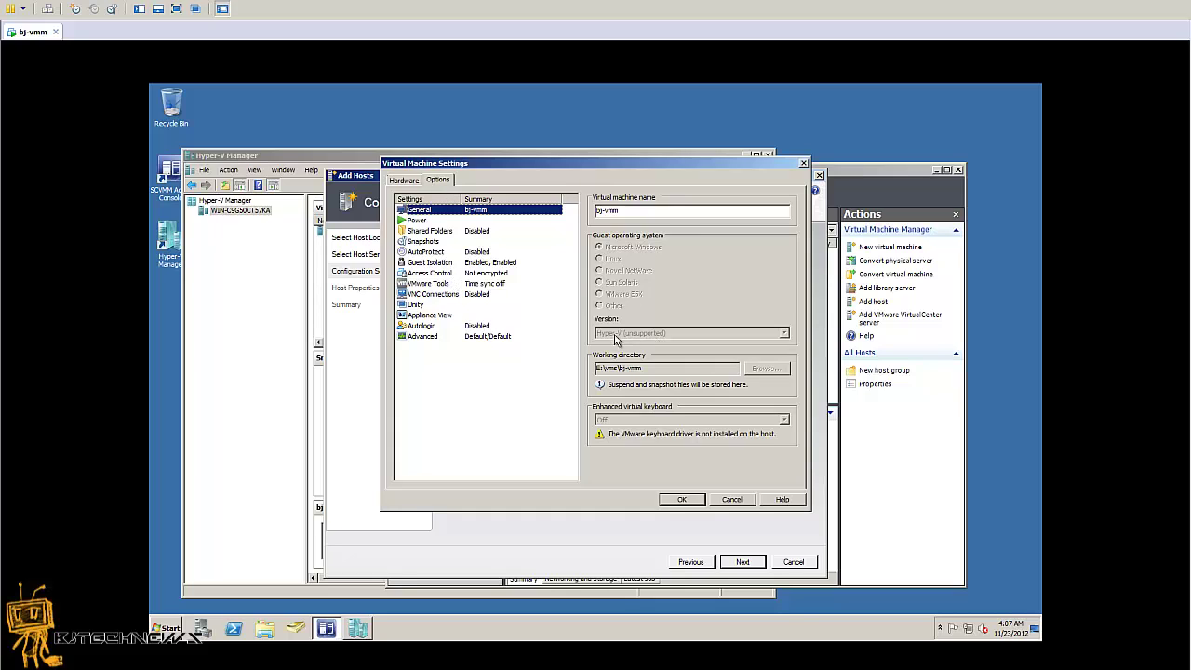
pyautogui.click(732, 501)
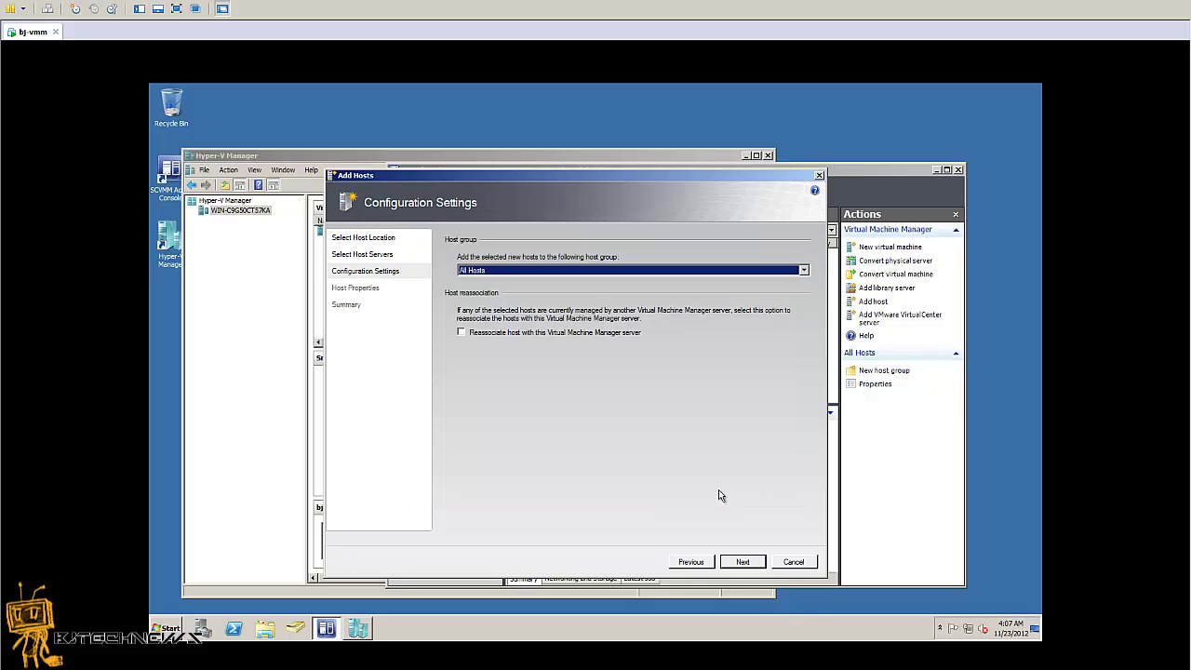
# Keep the All Hosts group and copy the C:\VMs folder path from Windows Explorer.
pyautogui.click(742, 563)
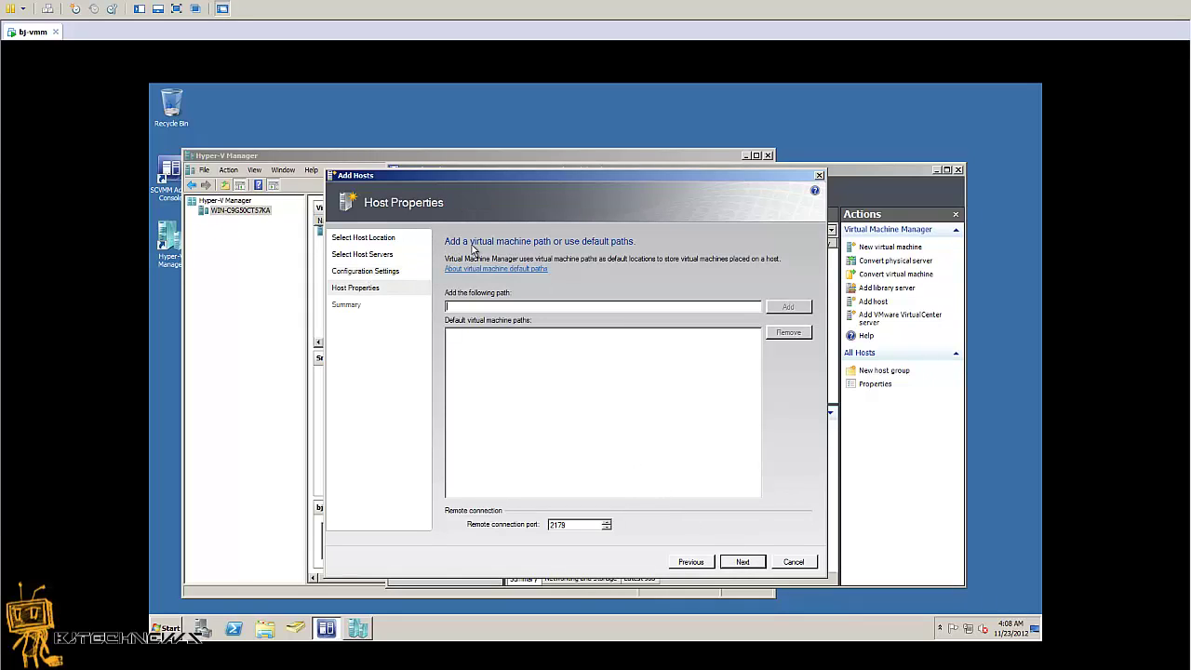
pyautogui.click(172, 630)
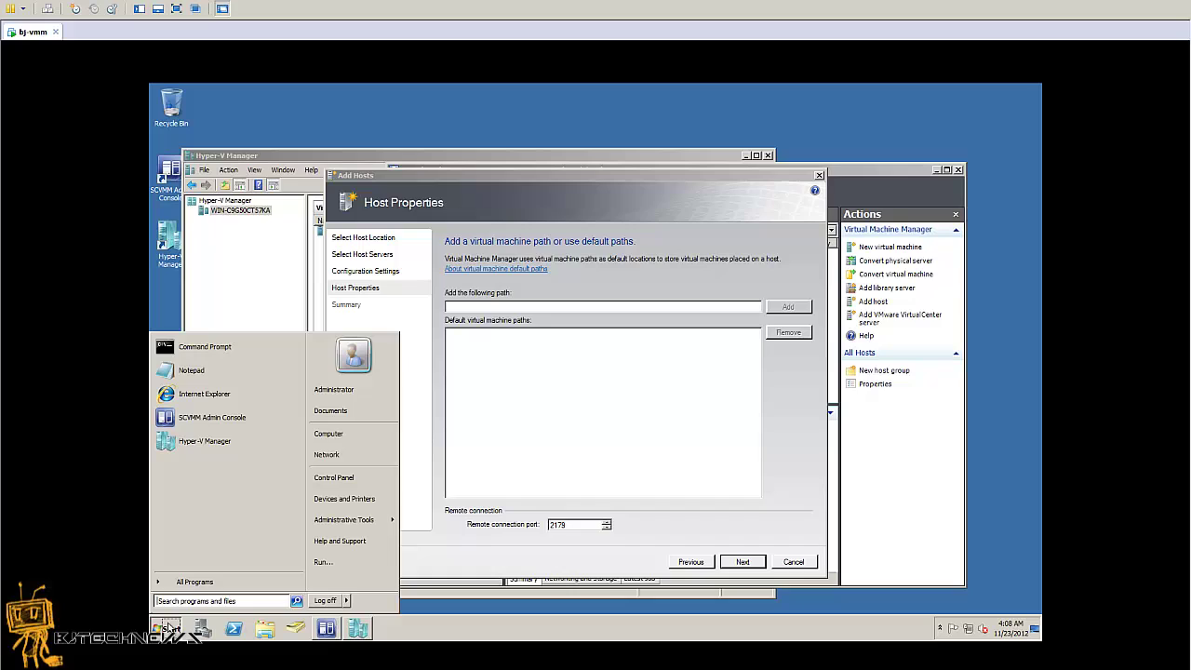
pyautogui.click(358, 433)
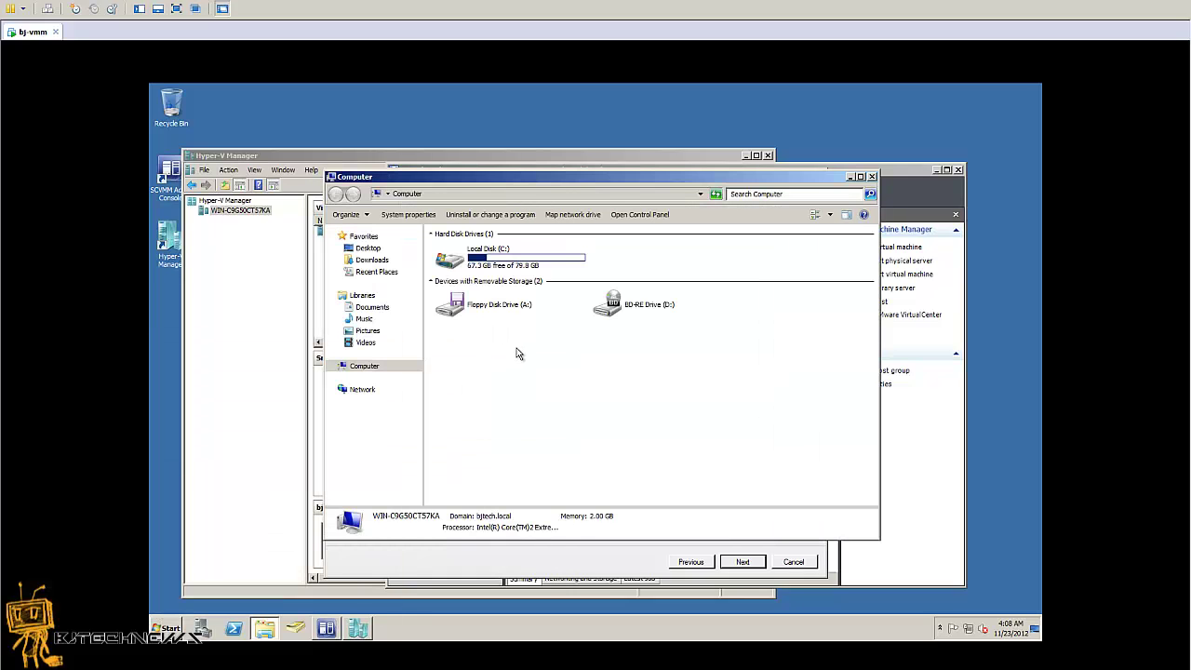
pyautogui.doubleClick(519, 269)
pyautogui.doubleClick(453, 308)
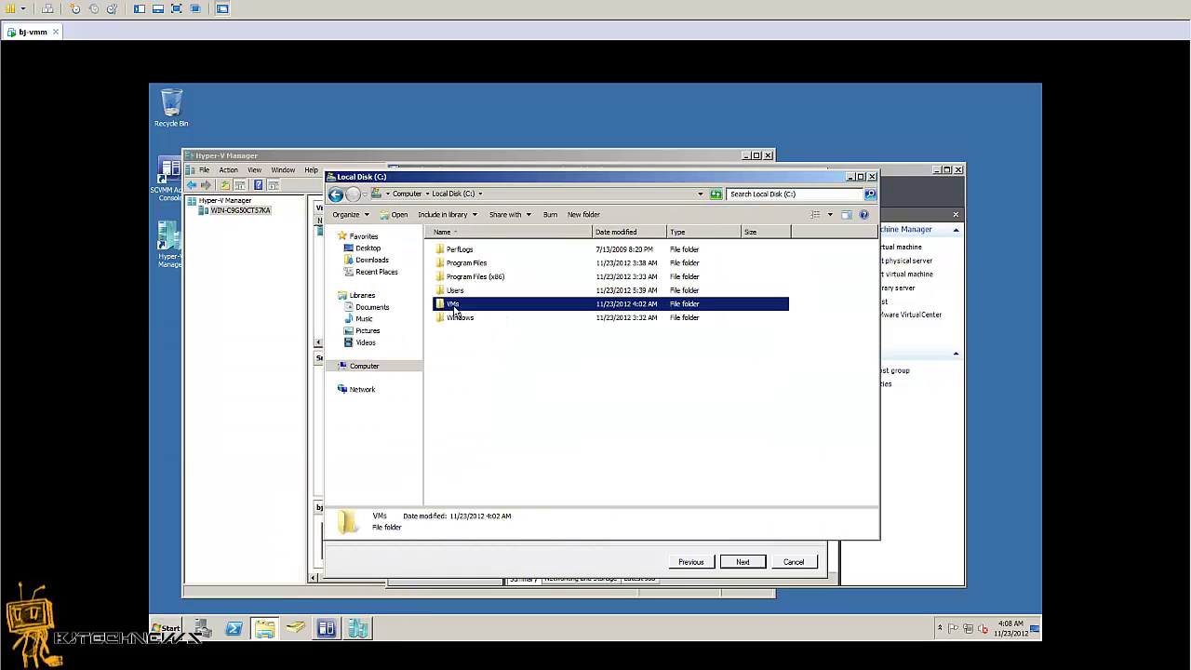
pyautogui.click(530, 194)
pyautogui.hotkey('ctrl', 'c')
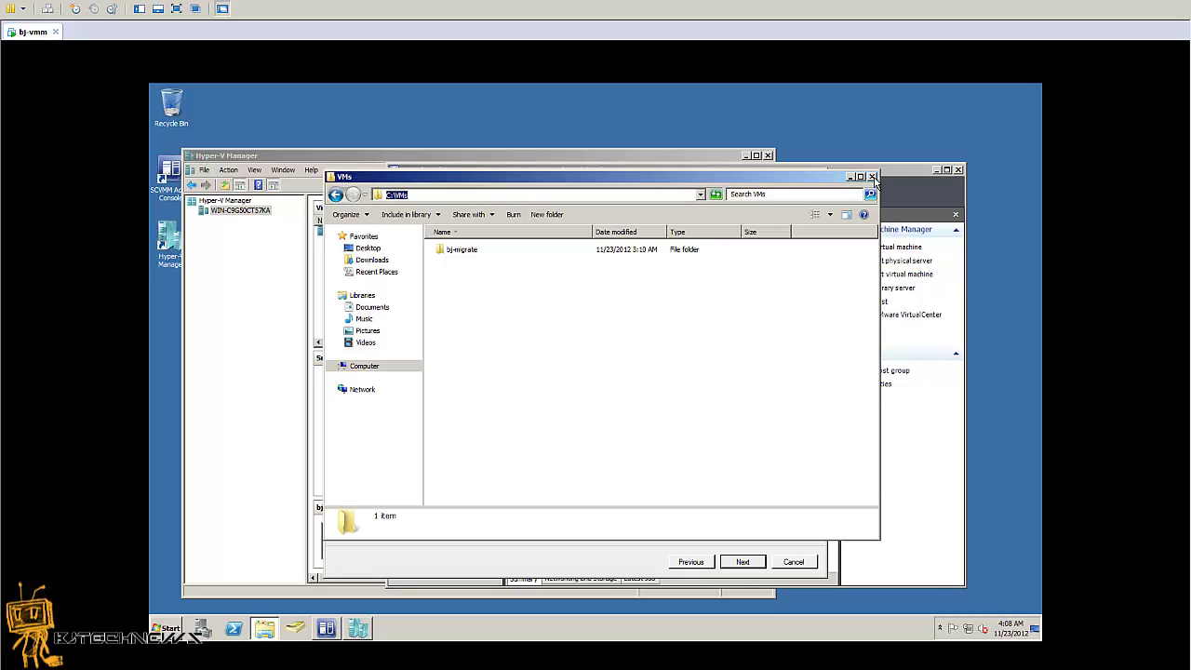
pyautogui.click(872, 177)
# Add C:\VMs as the host's default virtual machine path.
pyautogui.click(547, 307)
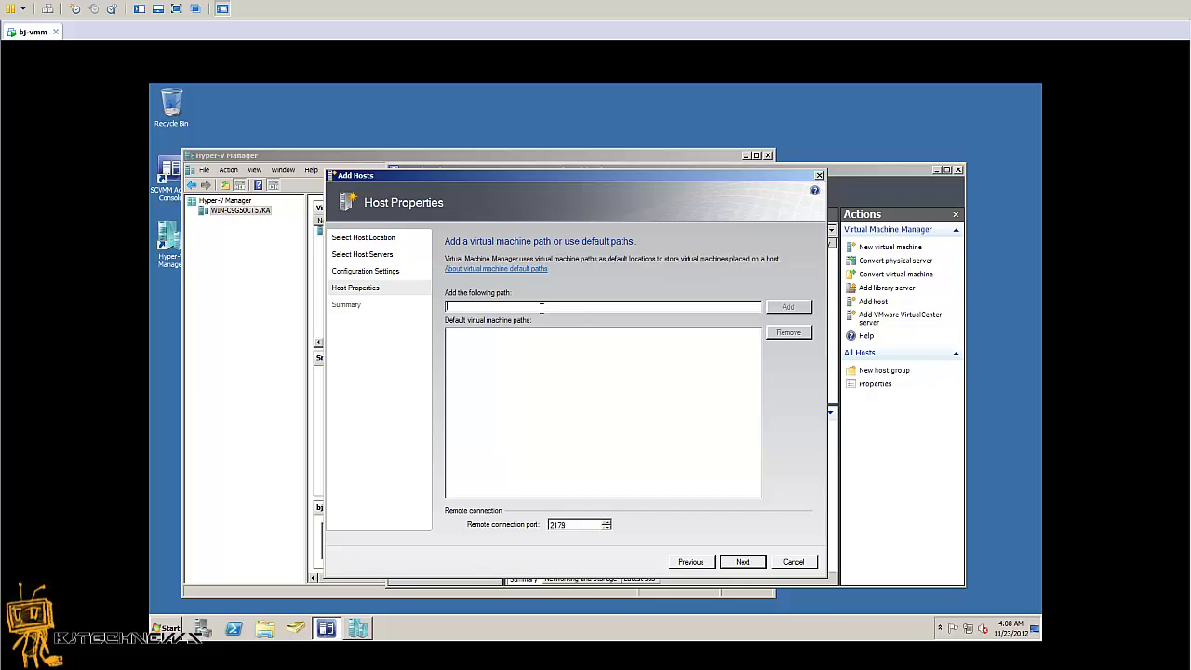
pyautogui.hotkey('ctrl', 'v')
pyautogui.click(786, 308)
# Move to the summary and start the Add-VMHost job for the new Hyper-V host.
pyautogui.click(742, 562)
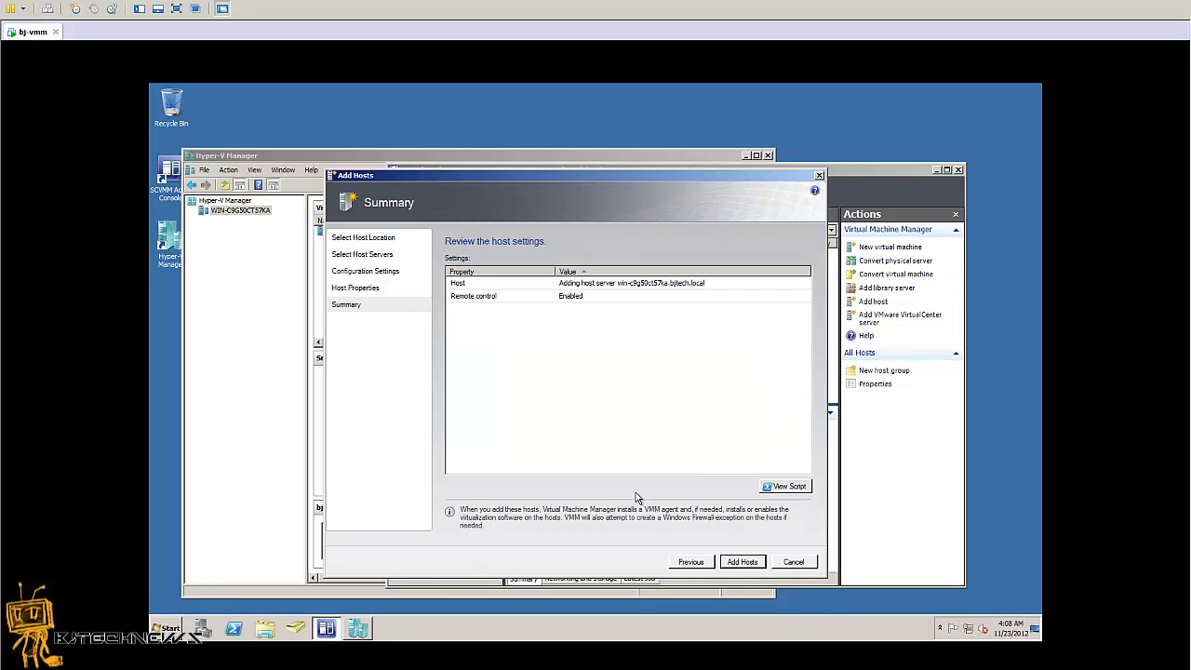
pyautogui.click(744, 562)
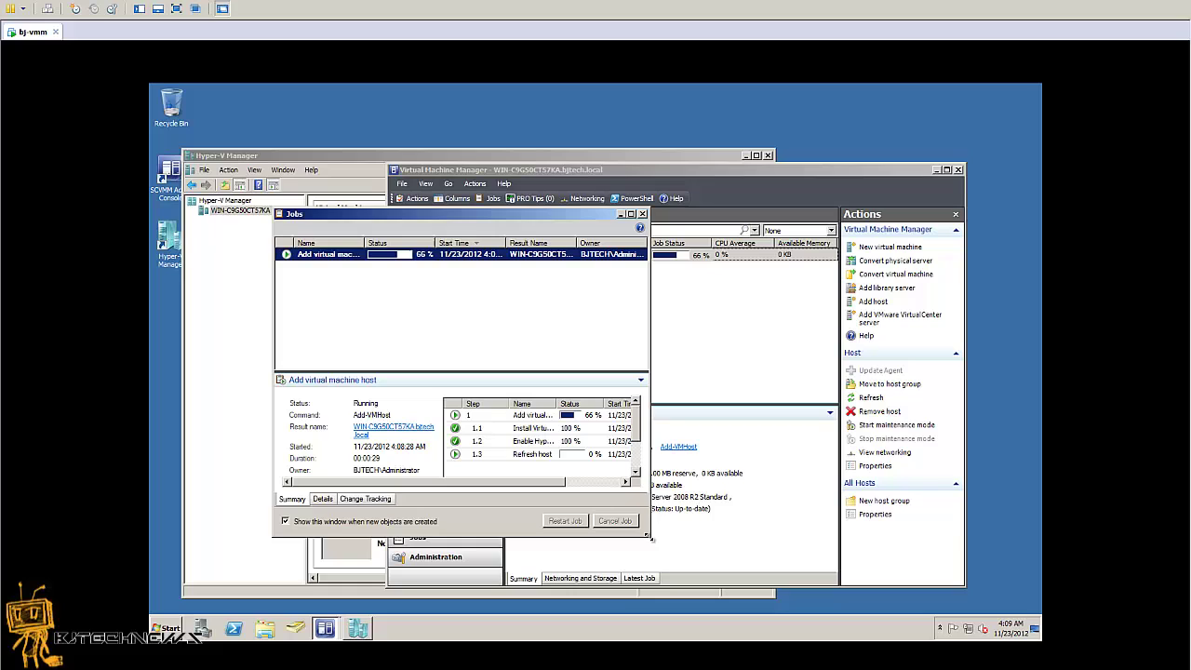
# Enlarge the Jobs window and watch the Add-VMHost job reach Completed at 100%.
pyautogui.moveTo(648, 538); pyautogui.dragTo(855, 561)
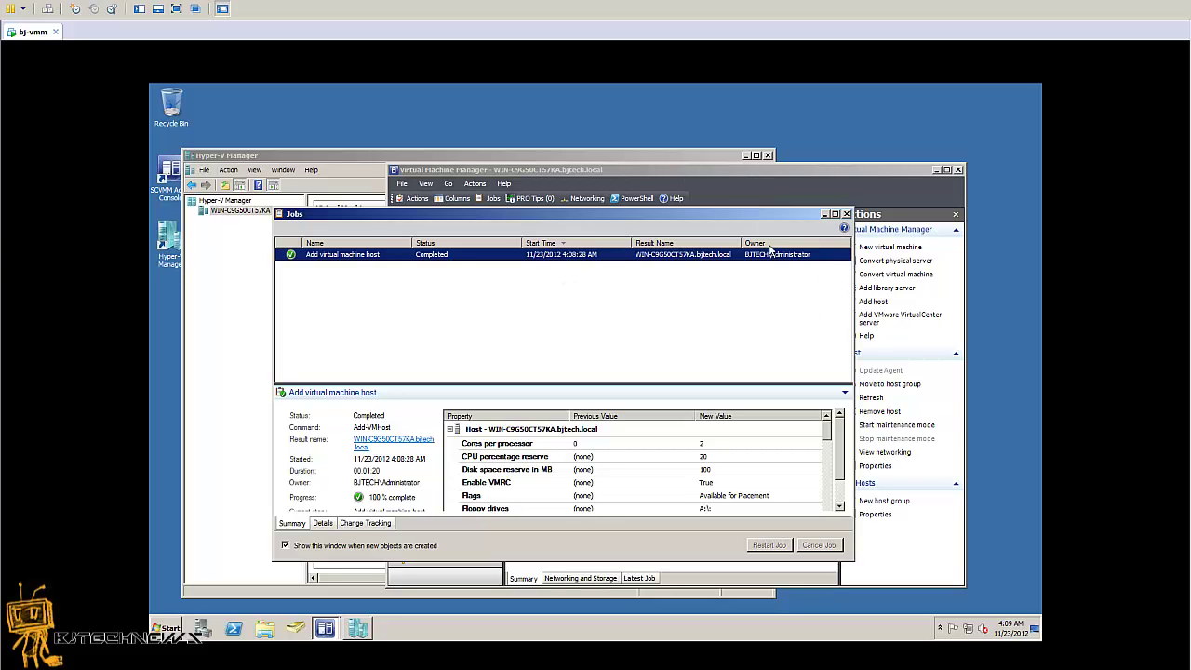
# Close the job list, maximize VMM, and select host WIN-C9G50CT57KA under All Hosts.
pyautogui.click(846, 214)
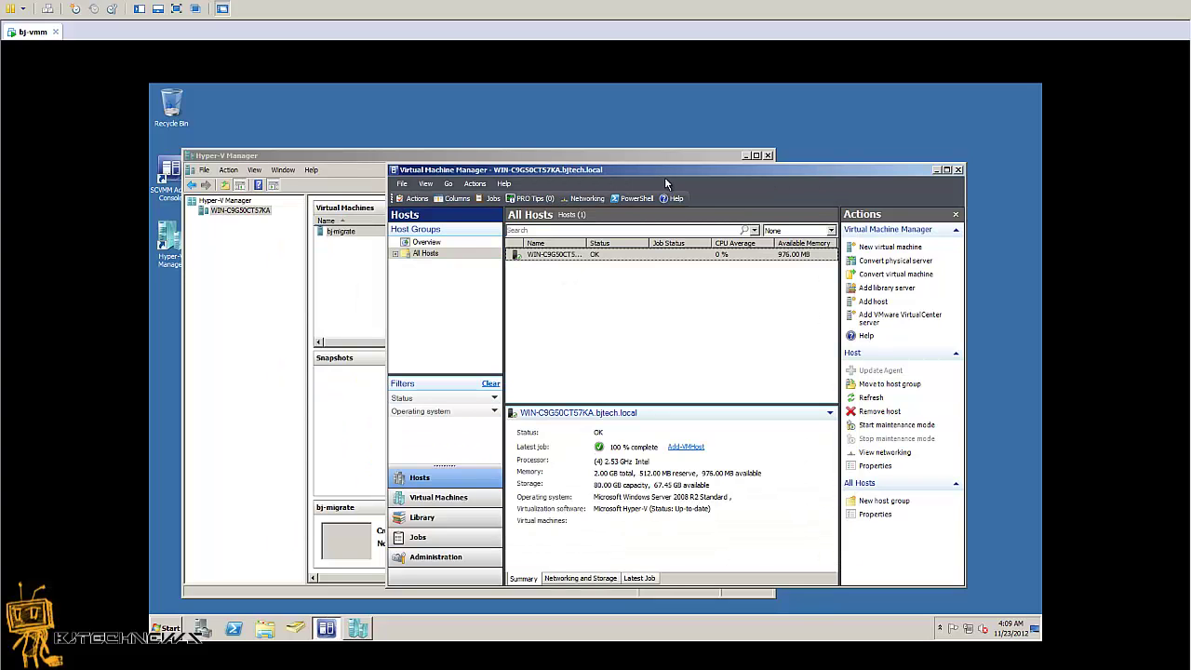
pyautogui.doubleClick(672, 171)
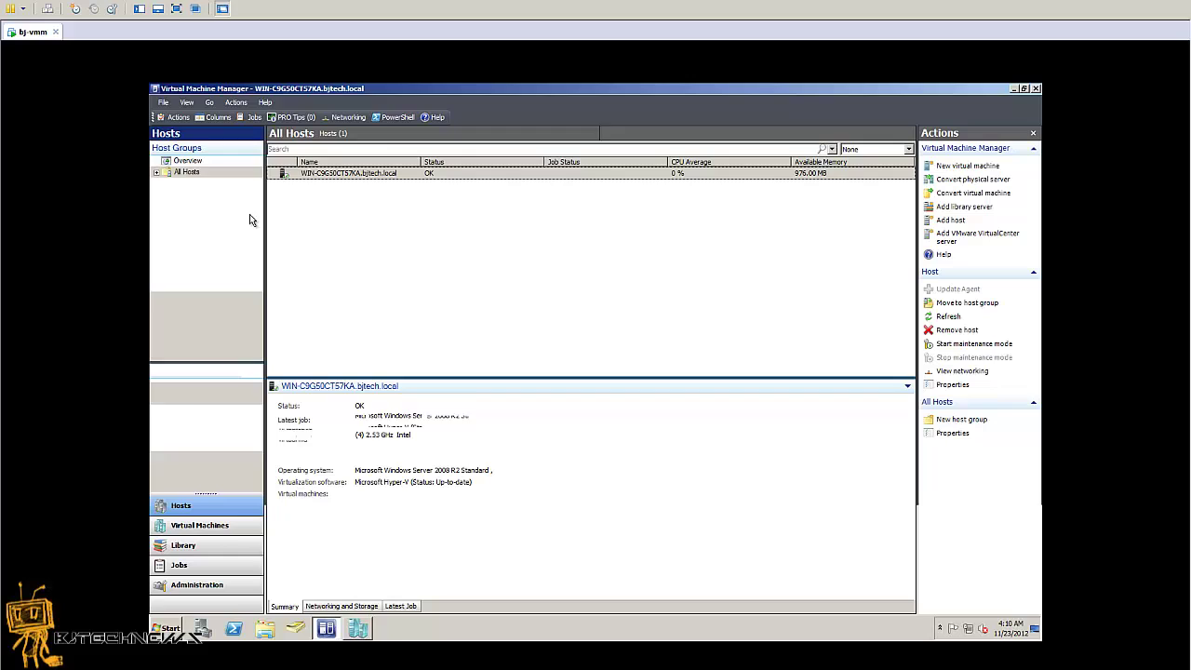
pyautogui.click(156, 175)
pyautogui.click(200, 184)
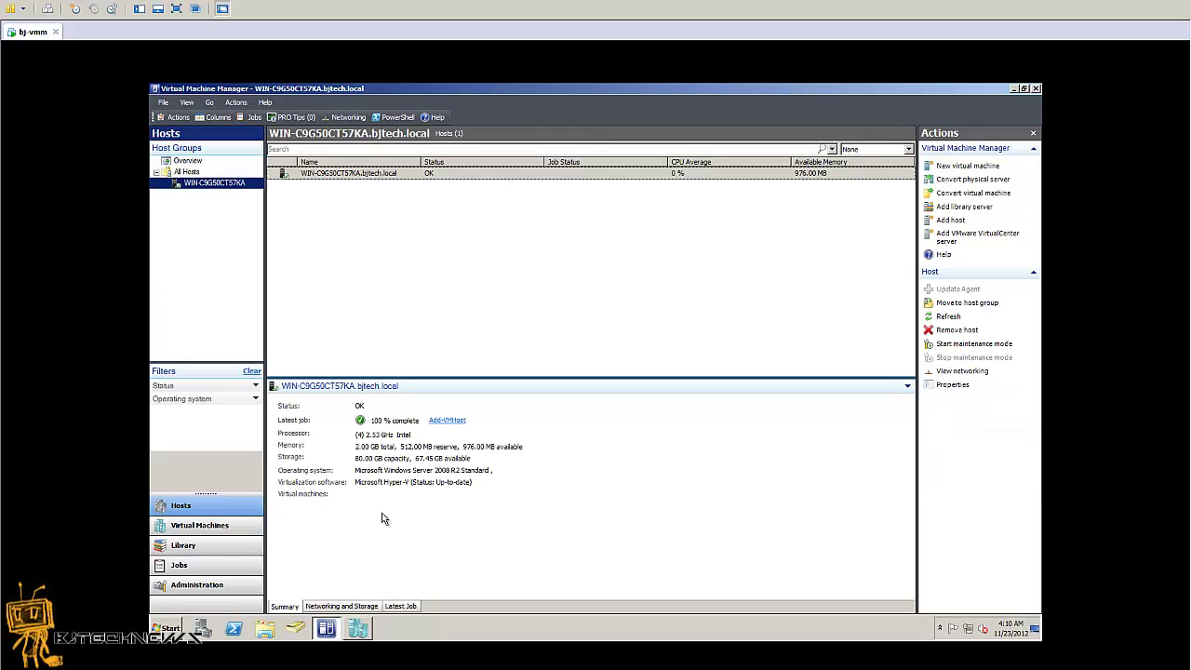
pyautogui.click(358, 175)
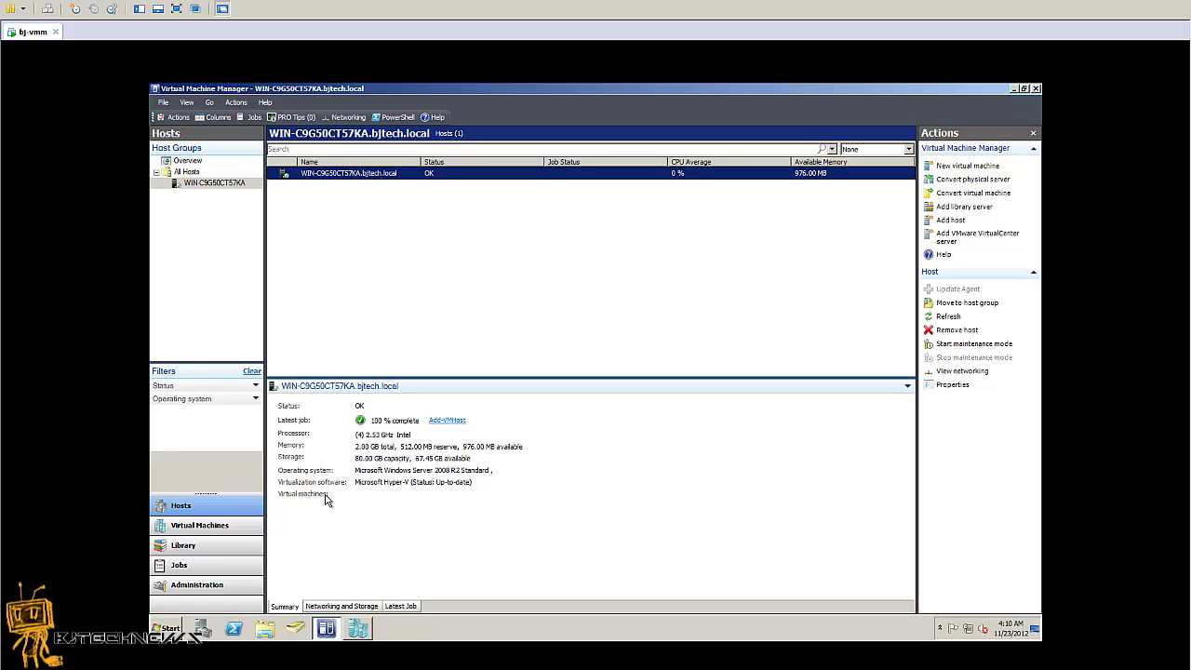
# Switch to the Virtual Machines view filtered to host WIN-C9G50CT57KA.
pyautogui.click(218, 527)
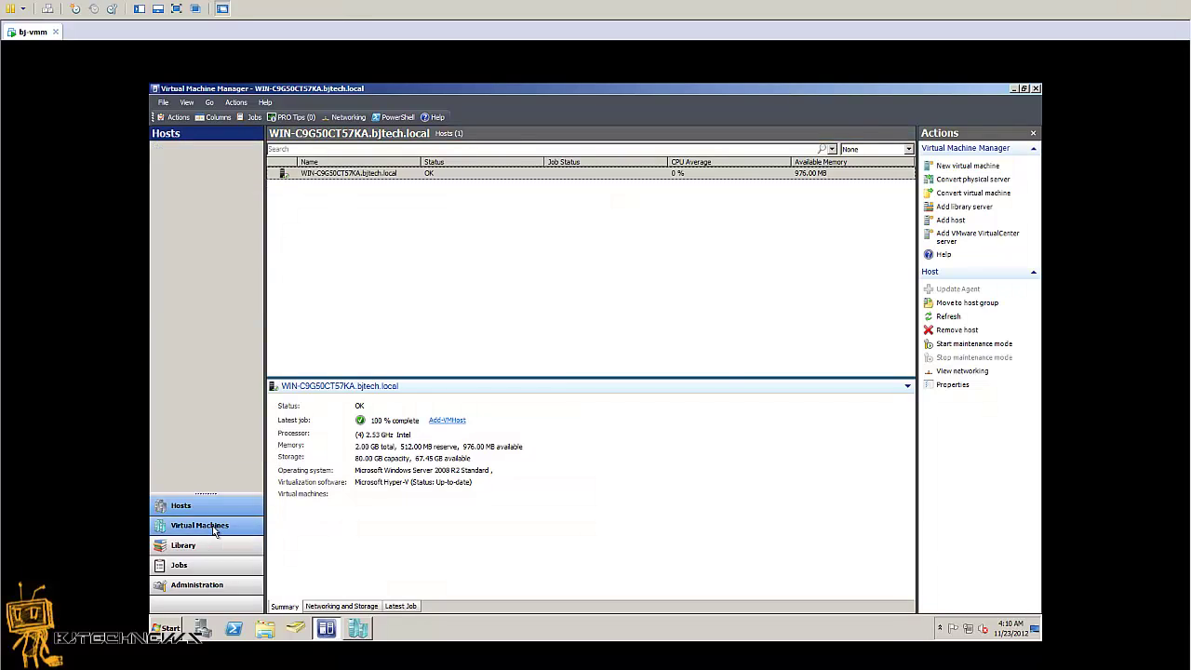
pyautogui.click(157, 172)
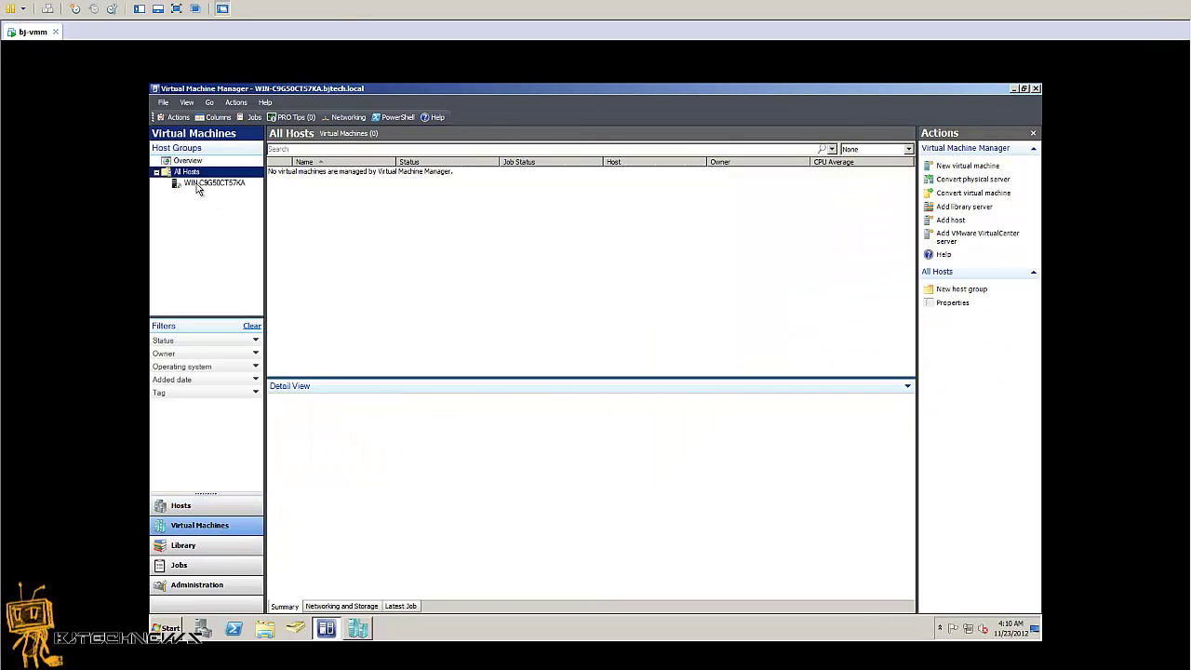
pyautogui.click(196, 183)
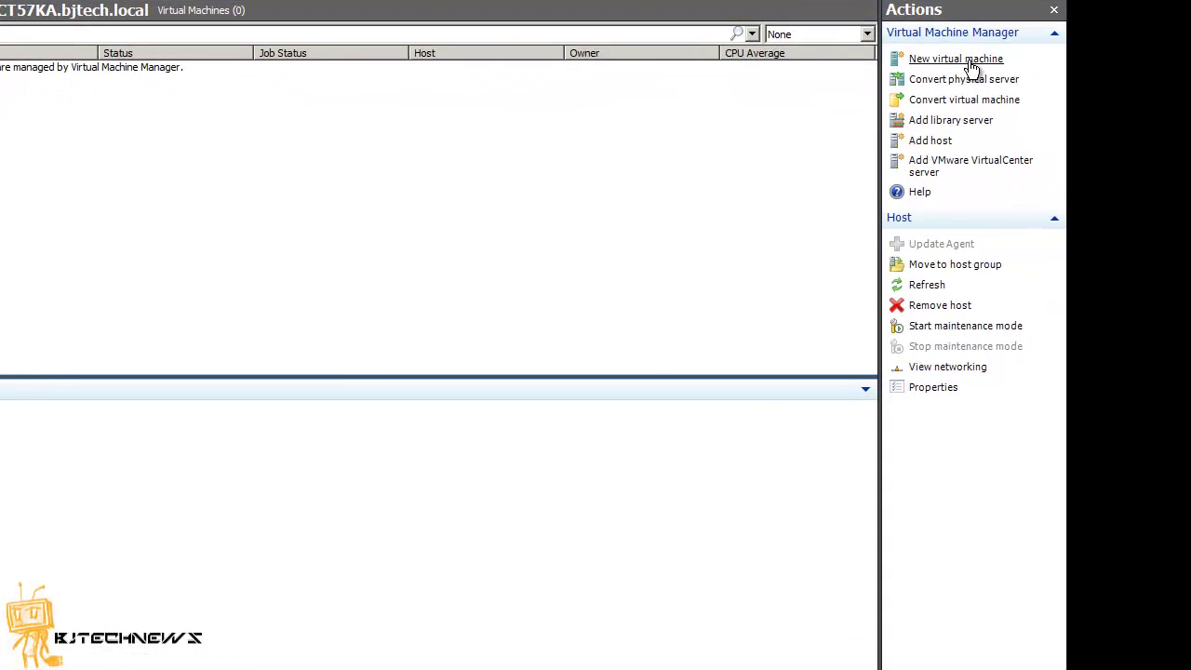
# Start a new virtual machine with a blank virtual disk, named bj-vmm.
pyautogui.click(970, 63)
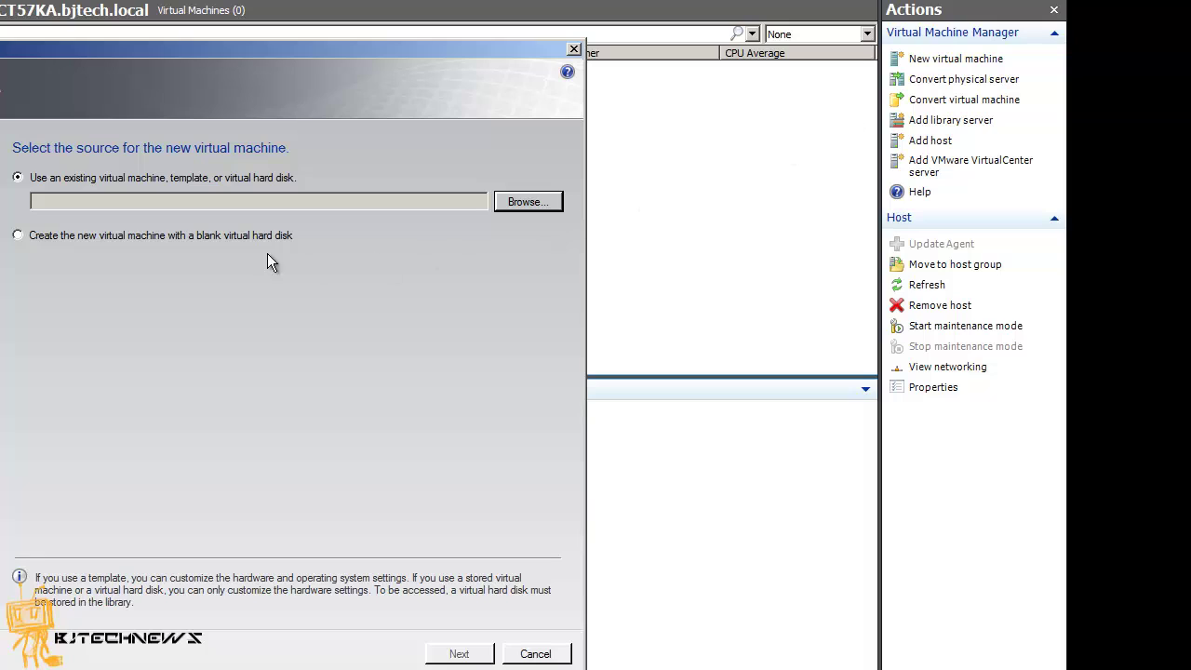
pyautogui.click(59, 240)
pyautogui.click(459, 654)
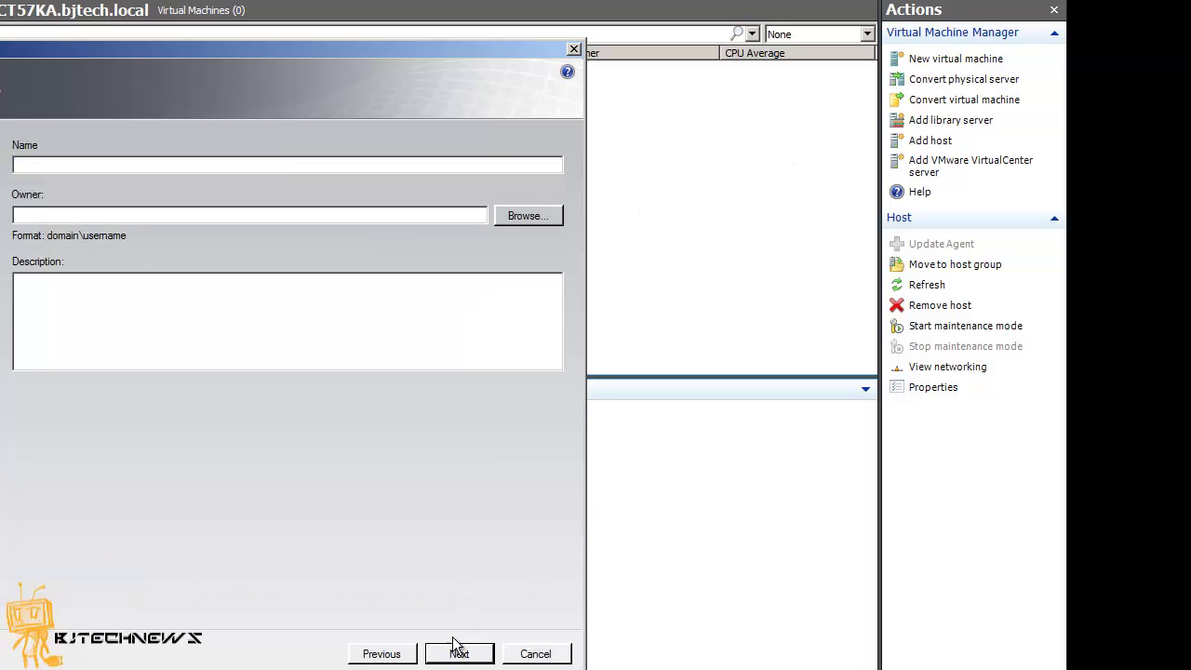
pyautogui.write('bj-vv')
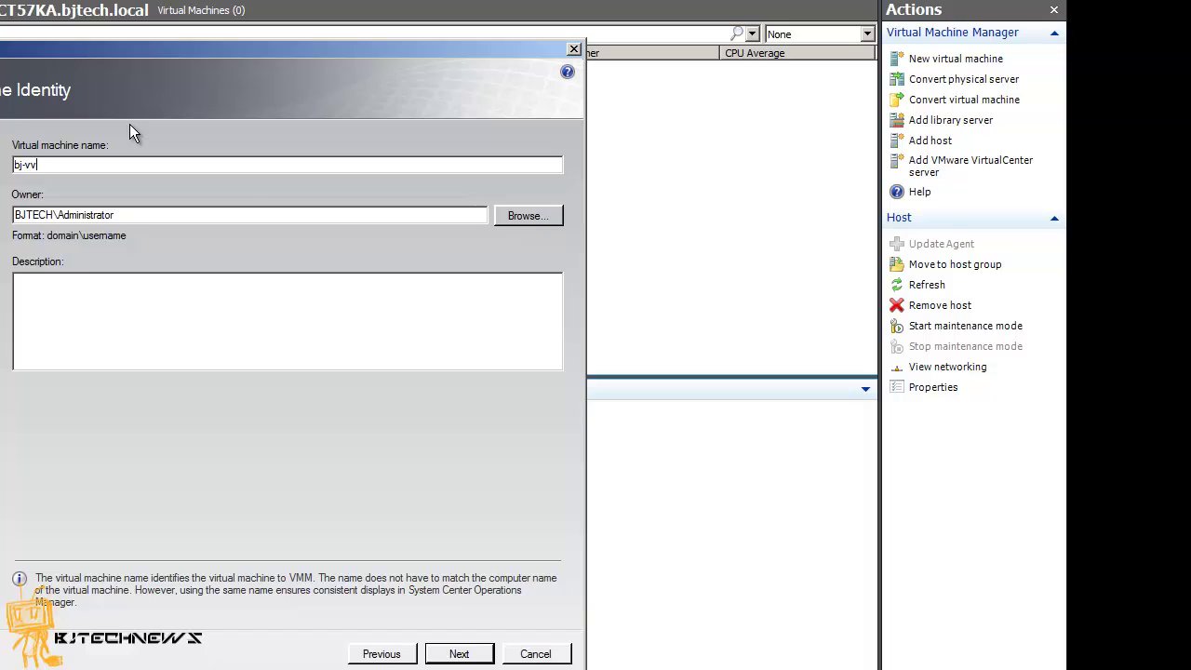
pyautogui.press('BackSpace')
pyautogui.write('mm')
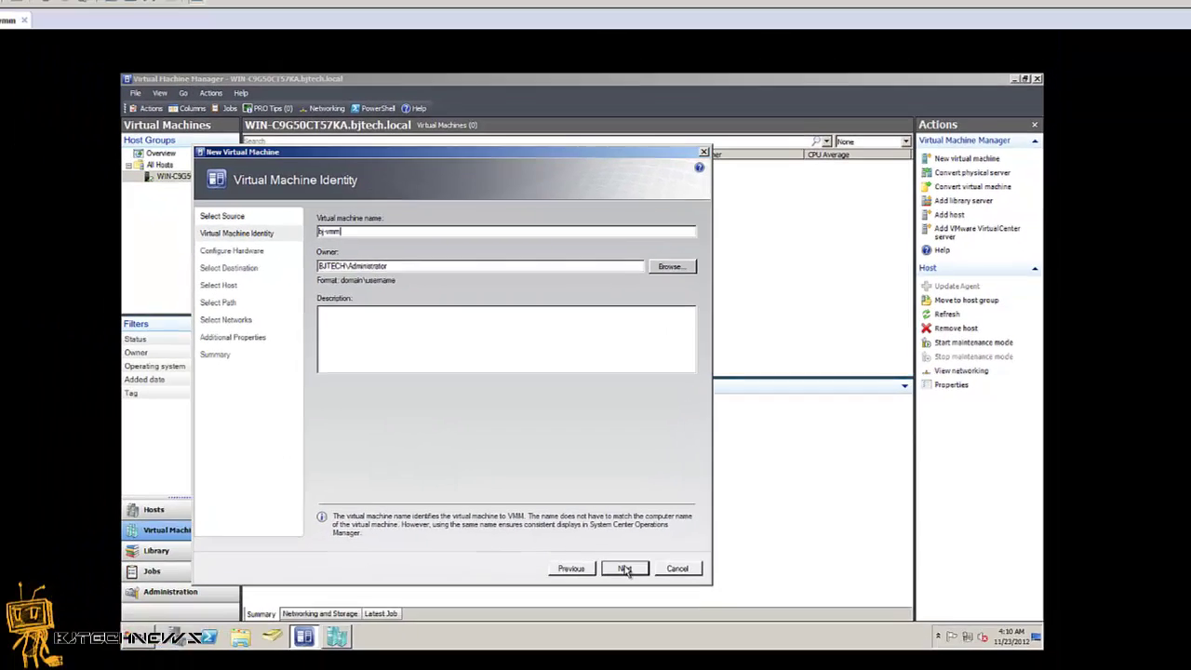
pyautogui.click(536, 615)
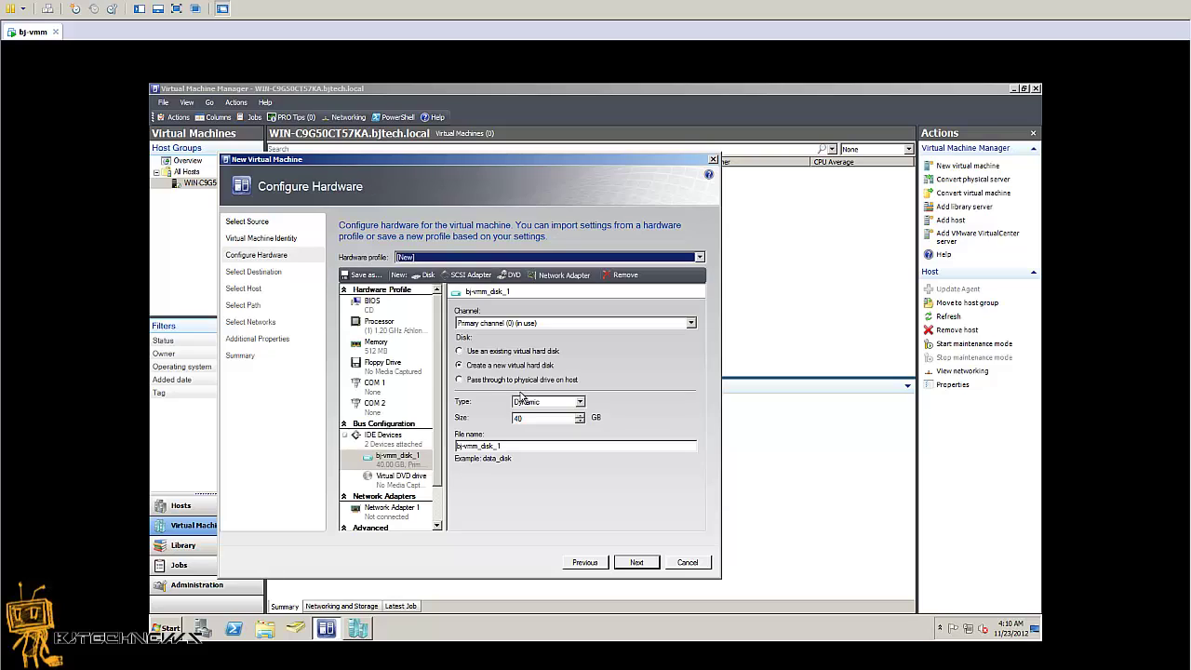
# Set the new machine's virtual hard disk size to 5 GB.
pyautogui.doubleClick(518, 418)
pyautogui.write('5')
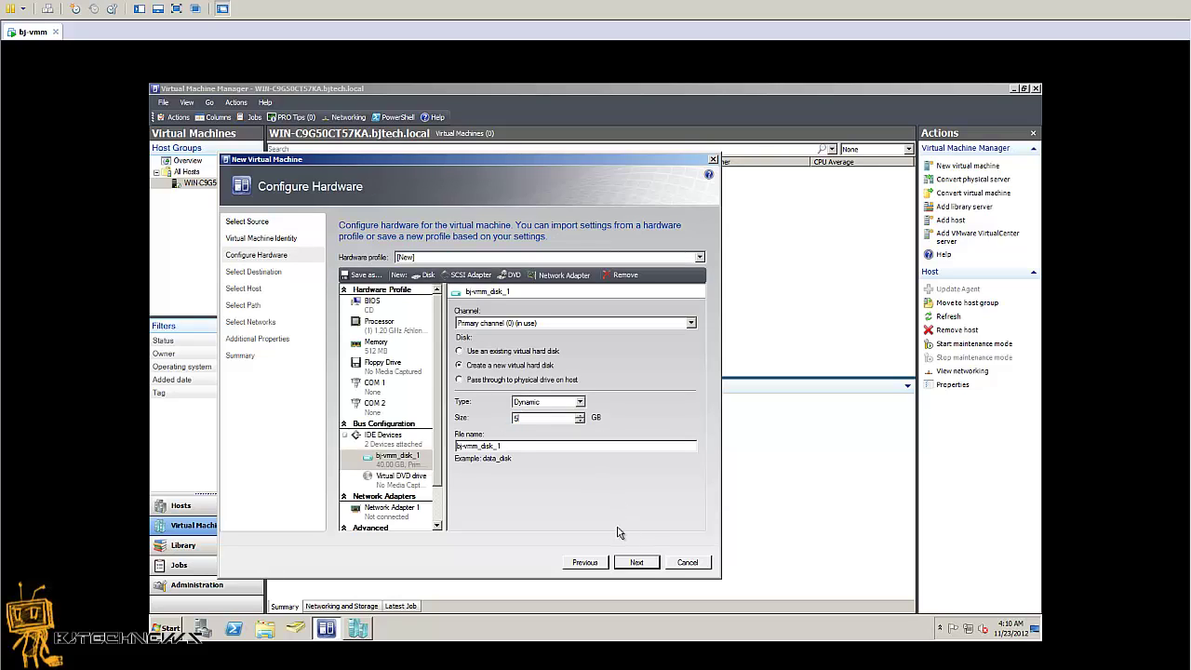
pyautogui.click(637, 564)
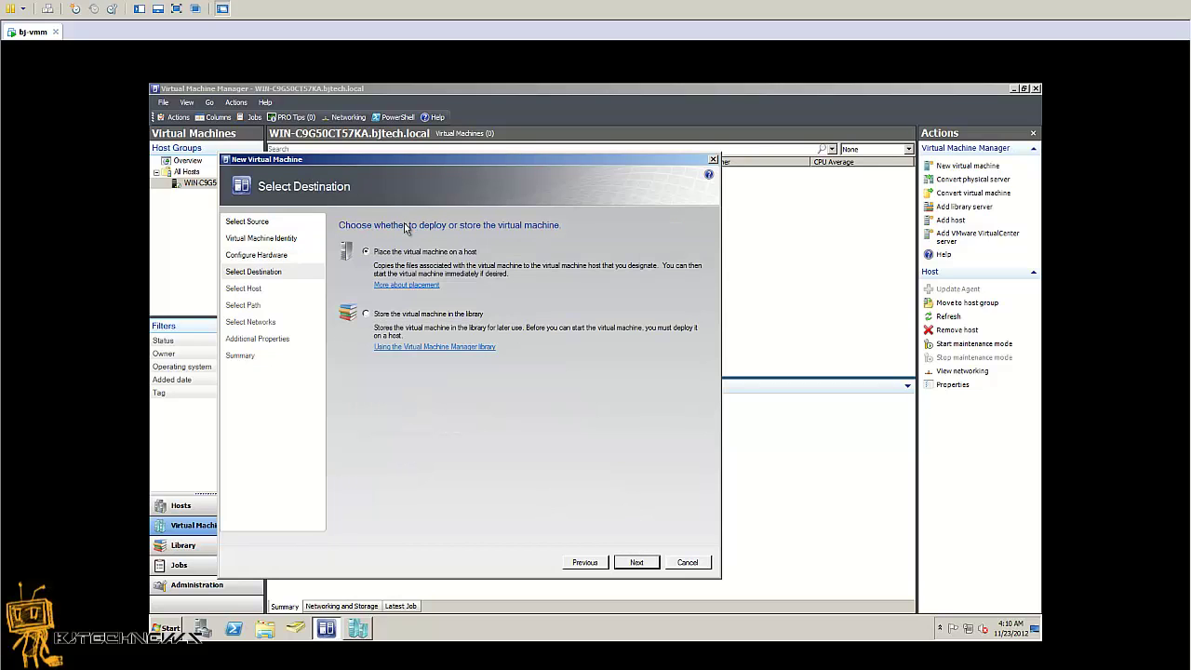
pyautogui.click(637, 562)
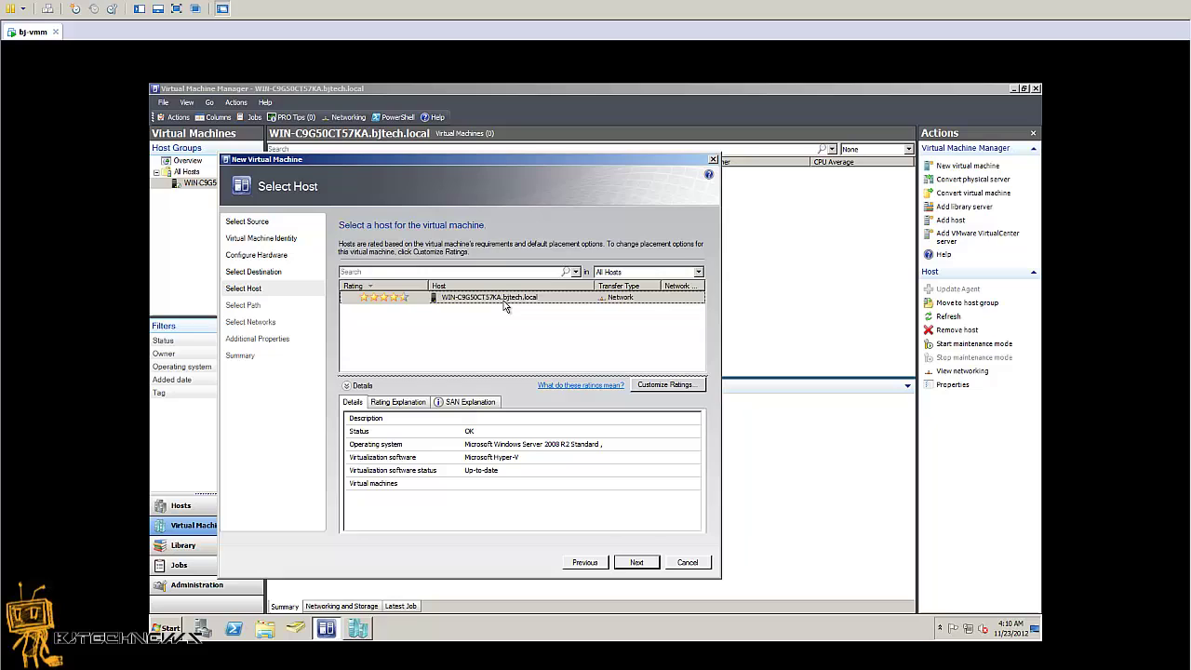
# Place bj-vmm on host WIN-C9G50CT57KA.bjtech.local under C:\VMs, keeping default network settings.
pyautogui.click(503, 301)
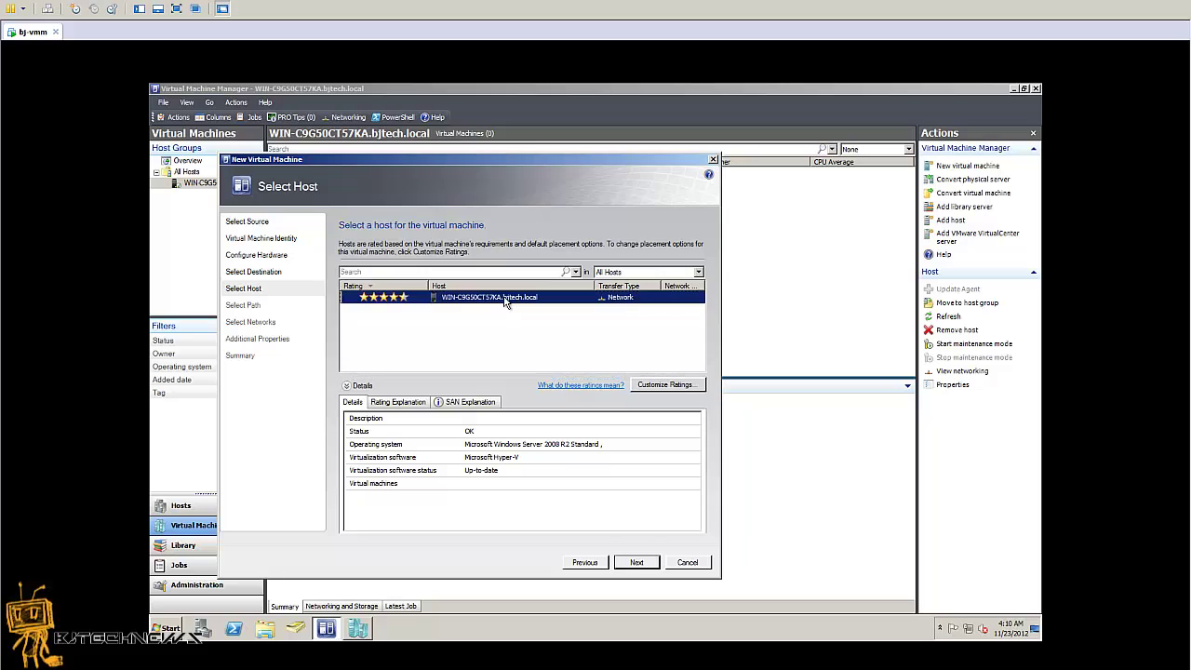
pyautogui.click(640, 564)
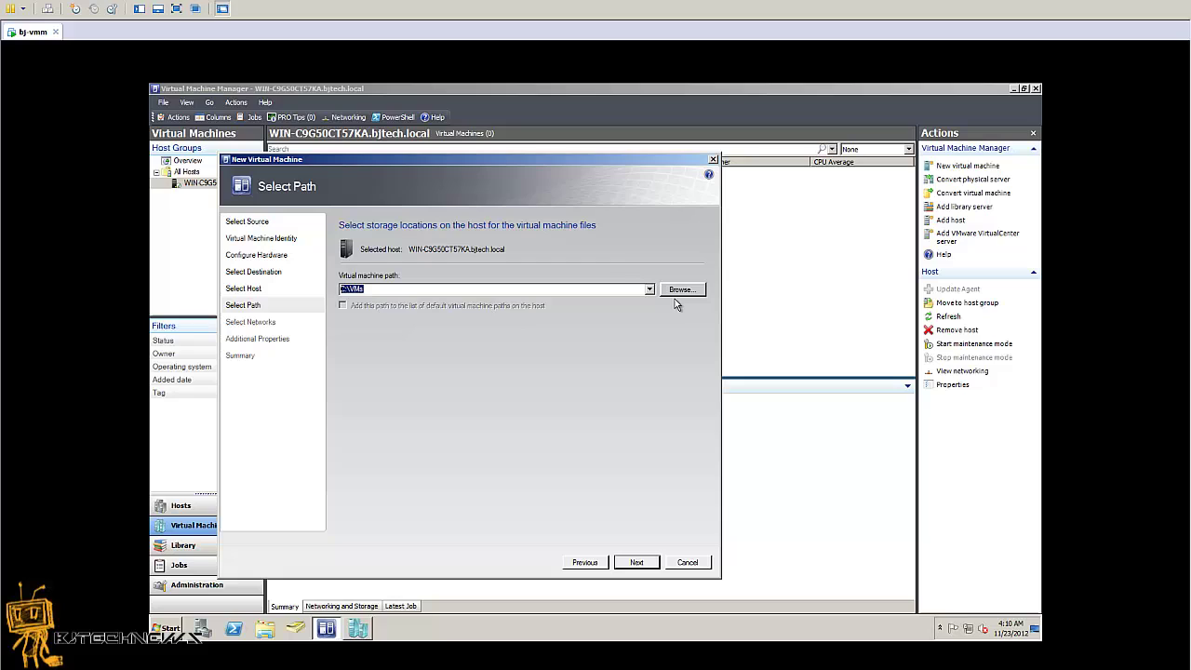
pyautogui.click(636, 563)
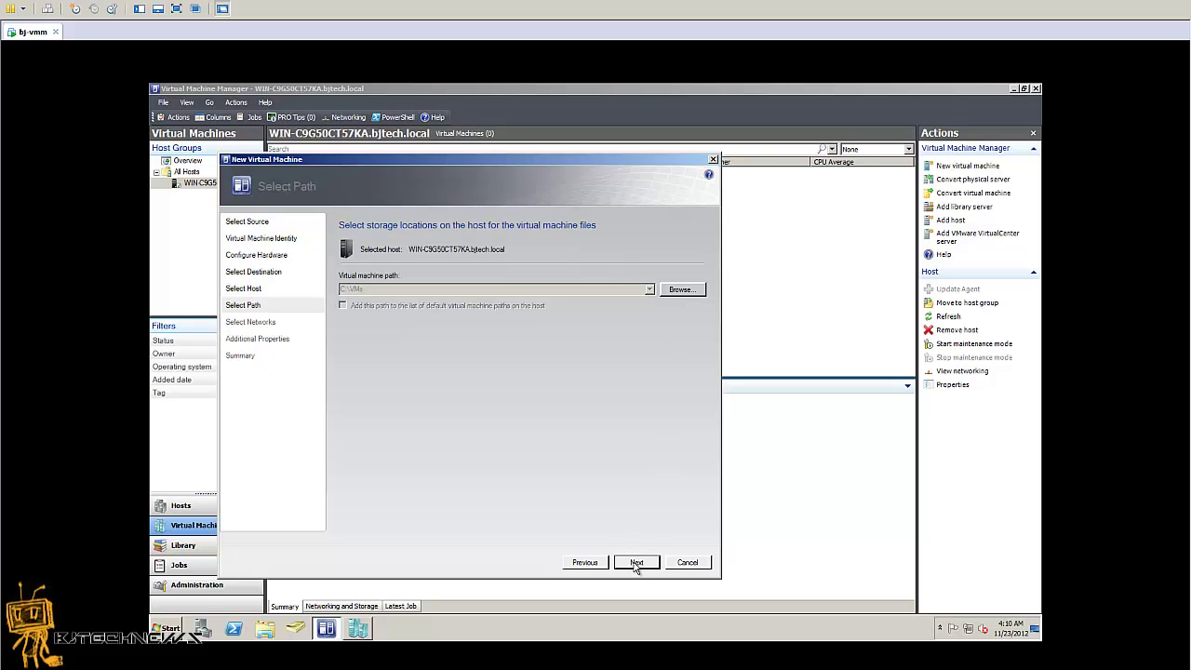
pyautogui.click(636, 563)
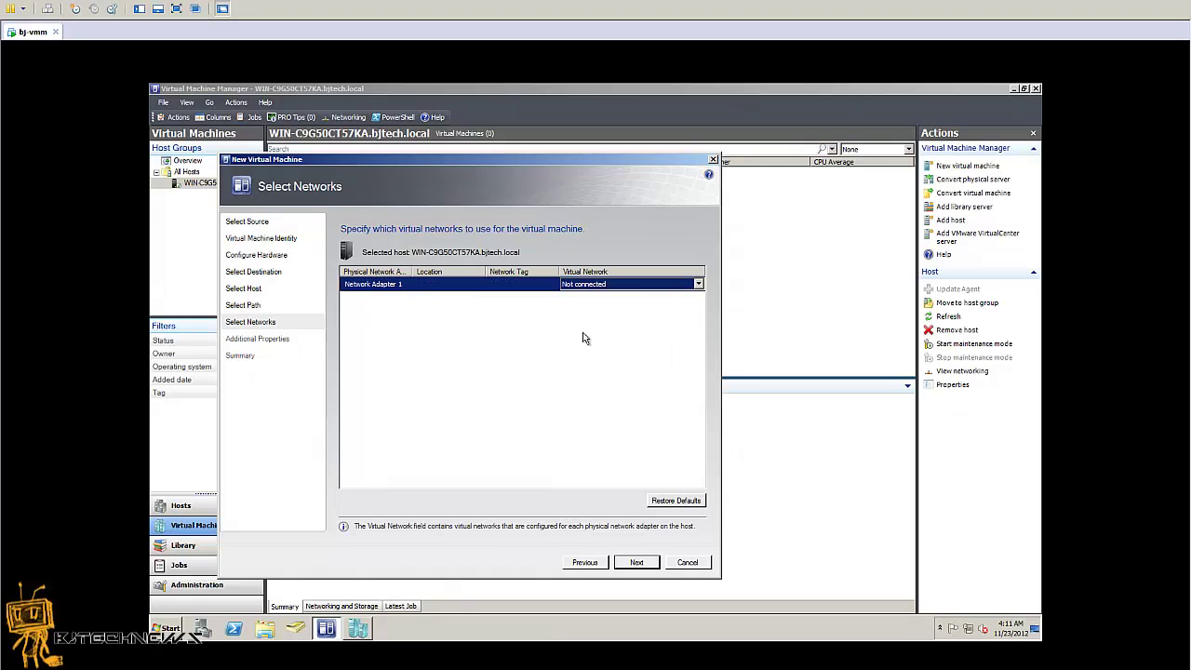
pyautogui.click(635, 563)
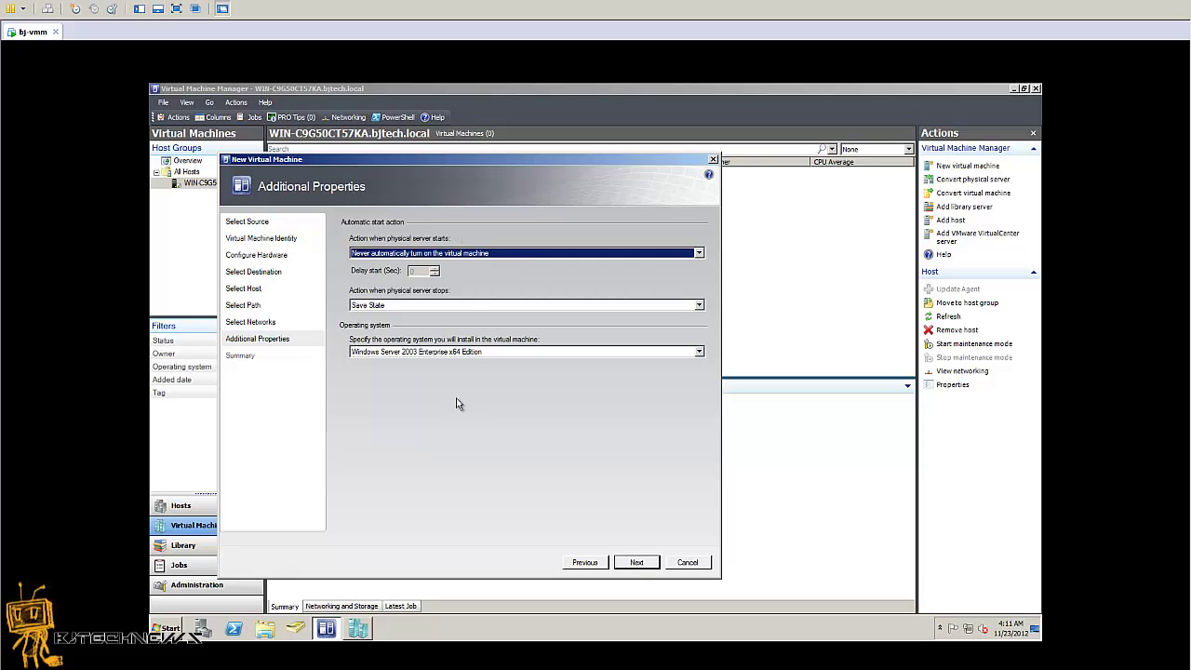
# Choose Windows 7 as the guest operating system and create bj-vmm.
pyautogui.click(466, 352)
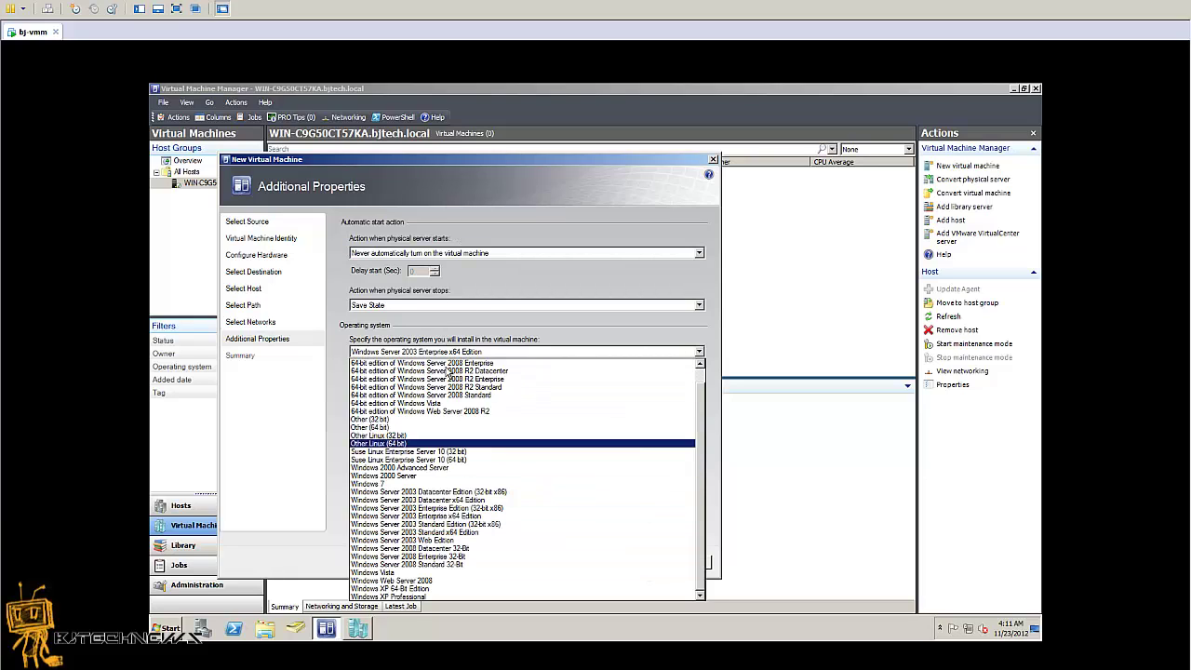
pyautogui.click(340, 483)
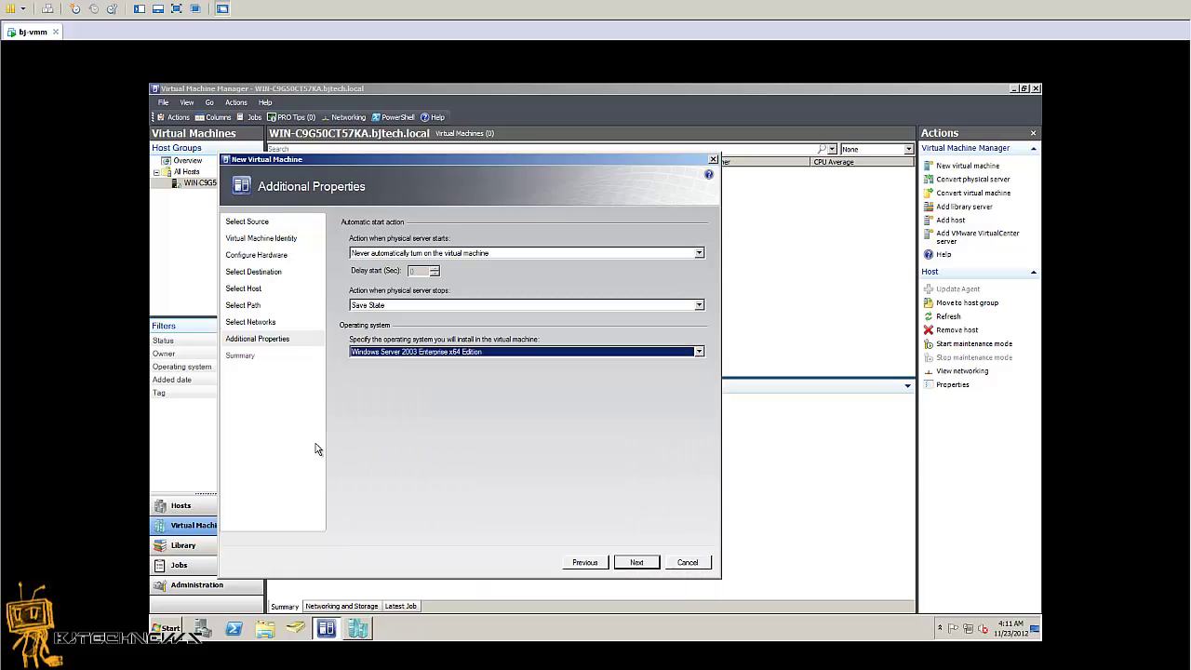
pyautogui.click(504, 357)
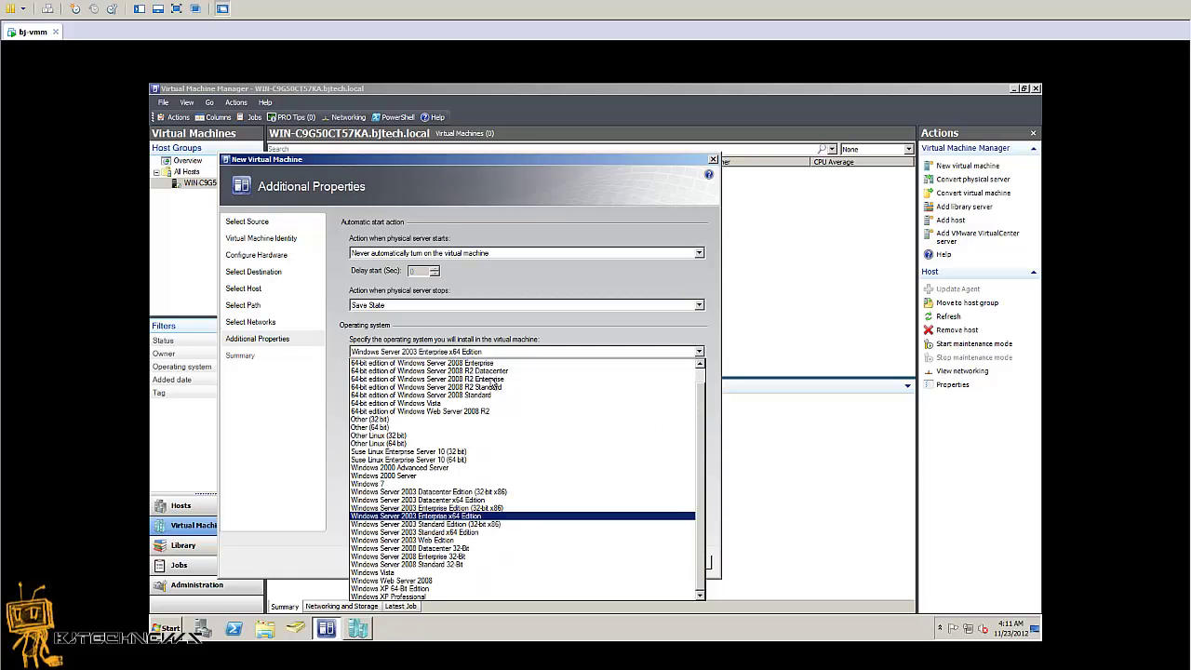
pyautogui.click(444, 491)
pyautogui.click(637, 562)
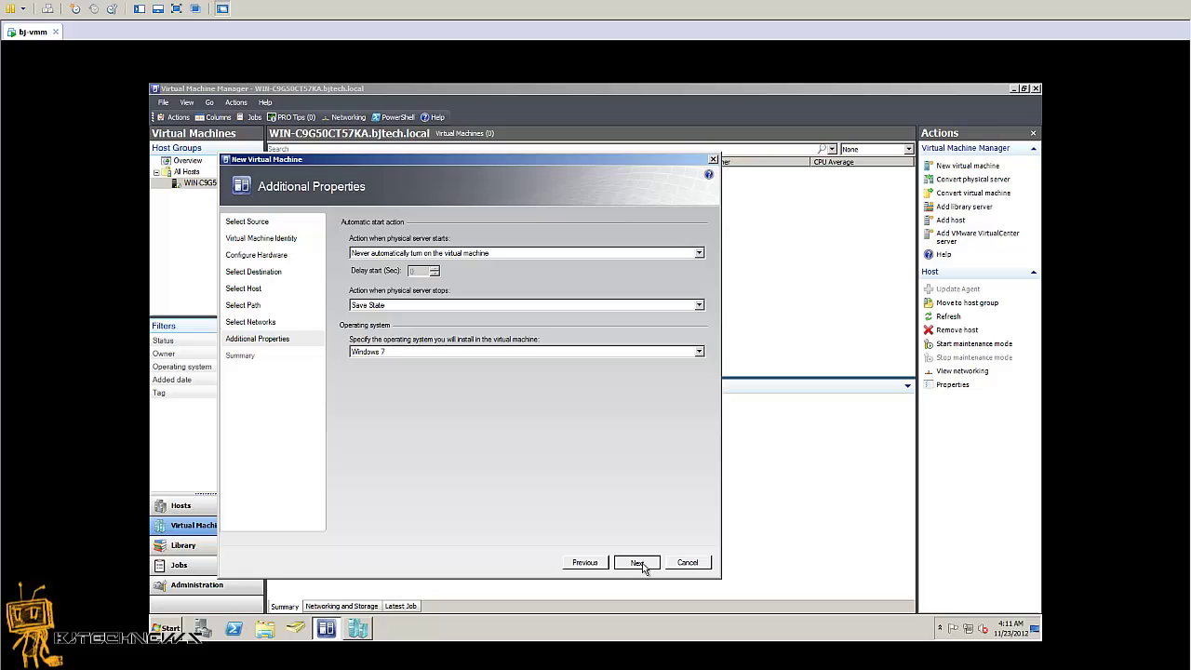
pyautogui.click(633, 560)
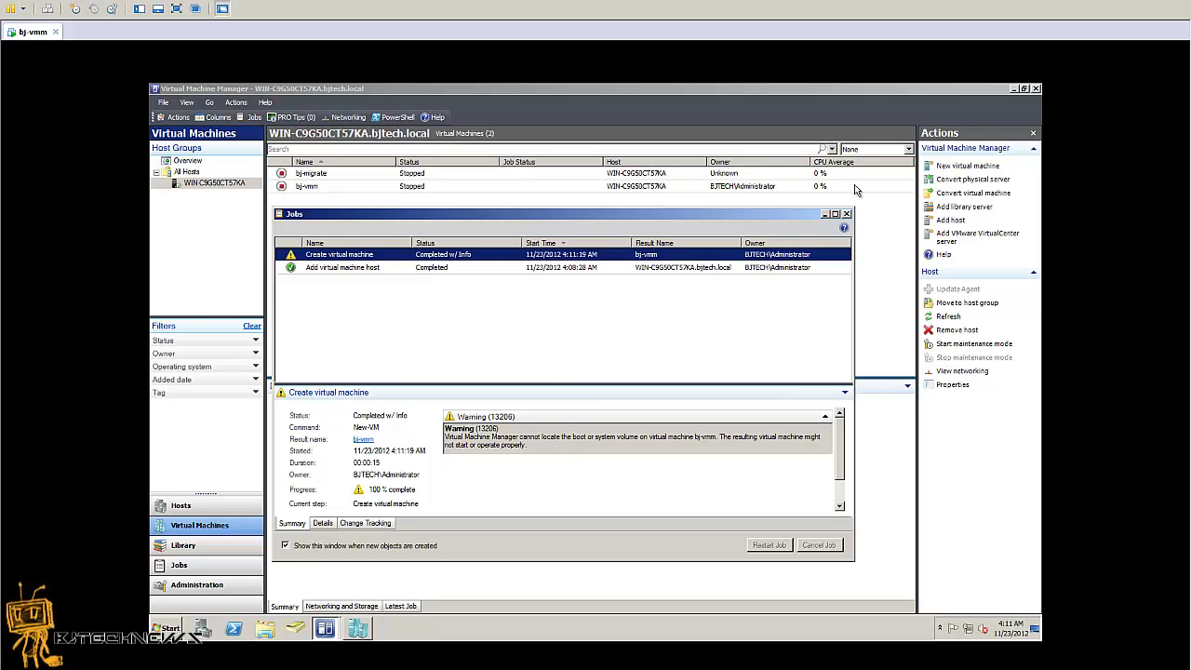
# Close the completed Create virtual machine job report.
pyautogui.click(847, 215)
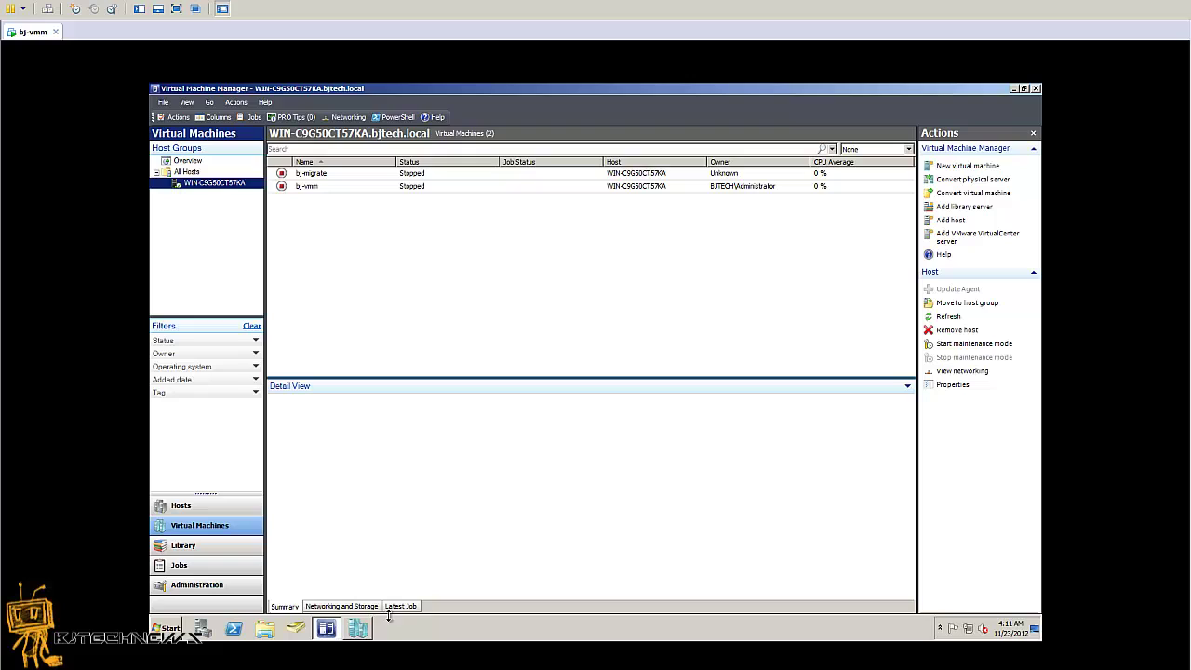
# Select bj-migrate and bj-vmm alternately in Virtual Machines to compare their Detail View.
pyautogui.click(194, 530)
pyautogui.click(342, 175)
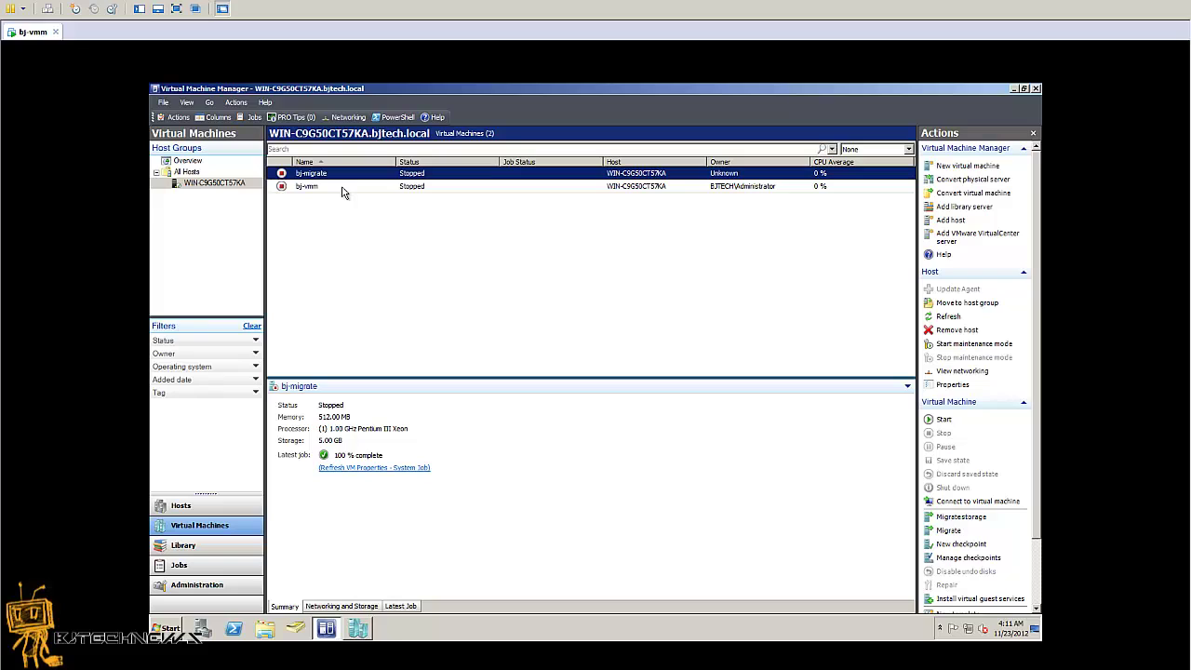
pyautogui.click(343, 187)
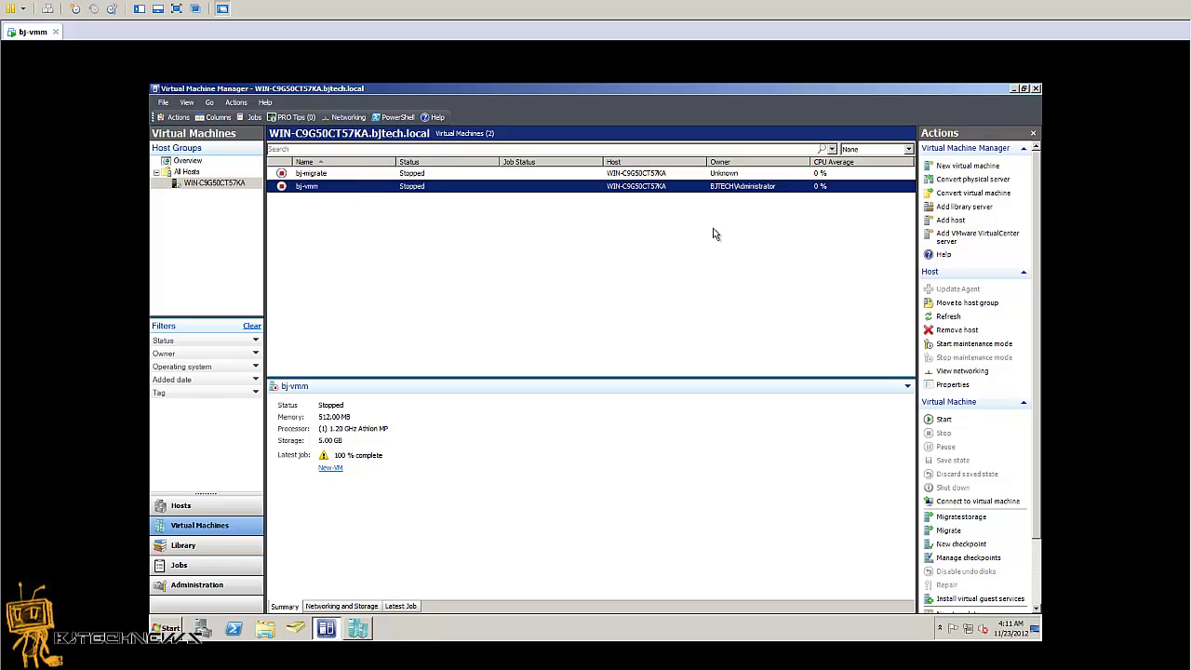
pyautogui.click(815, 176)
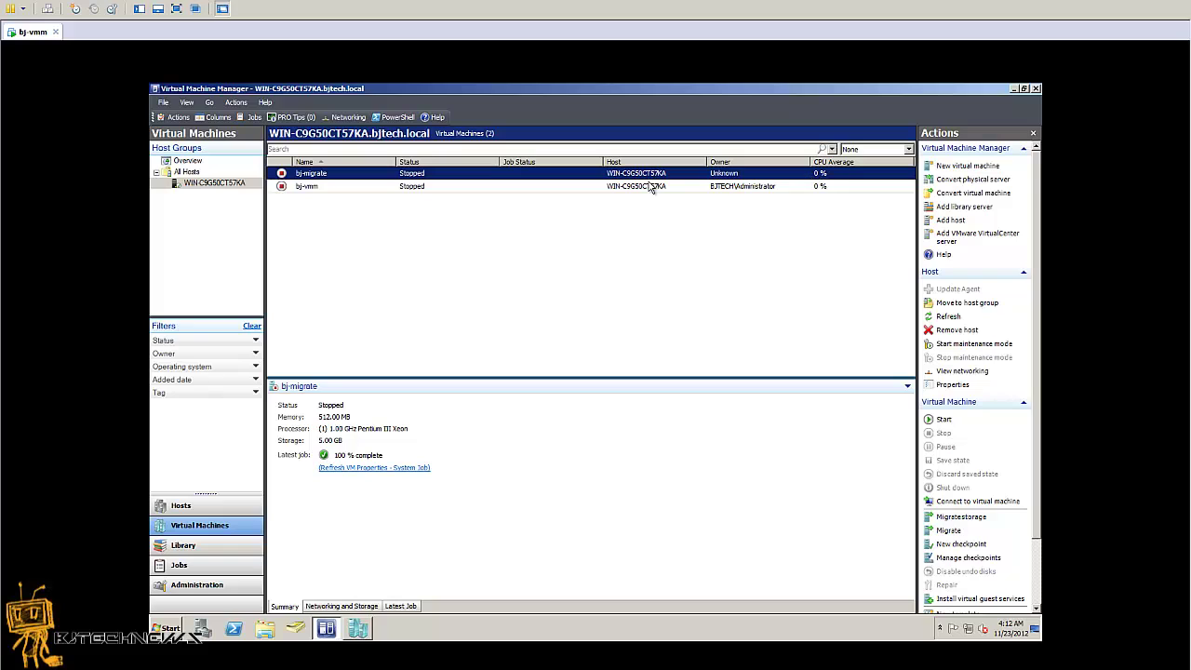
pyautogui.click(572, 186)
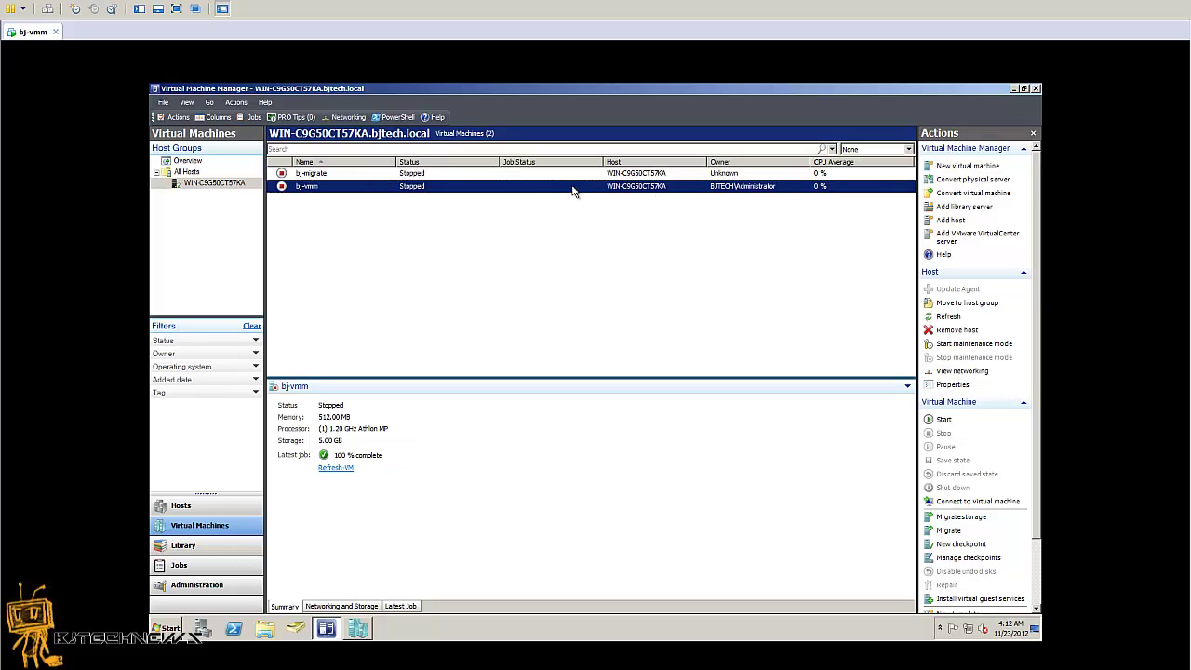
pyautogui.click(572, 174)
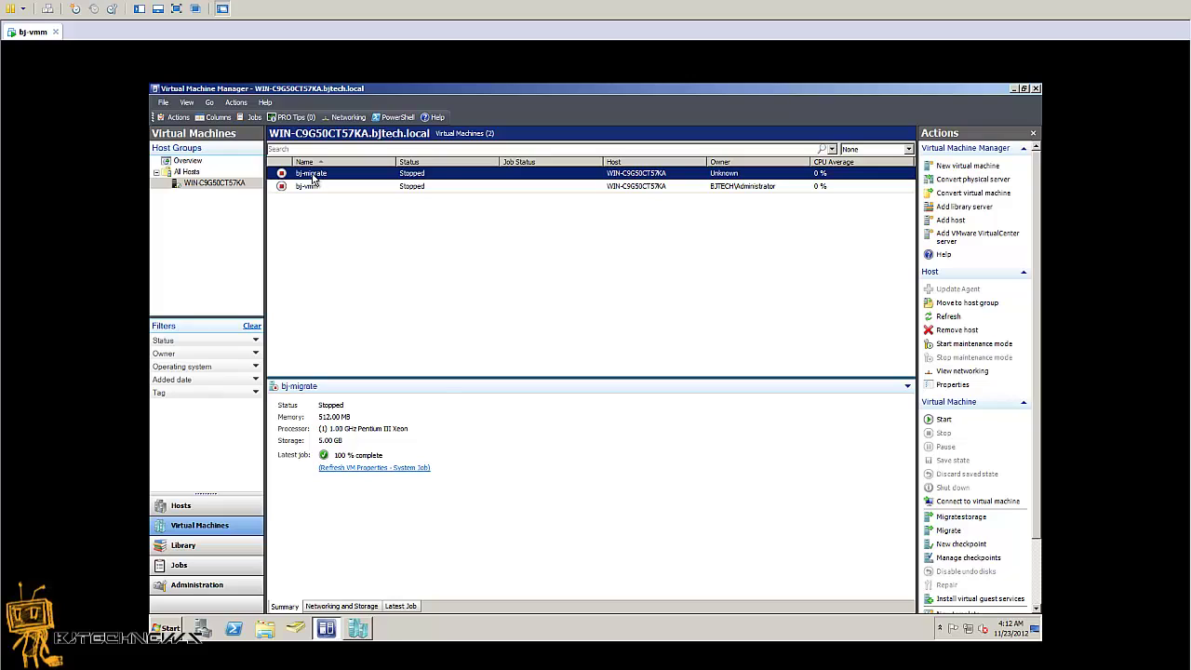
# Open Migrate storage for bj-migrate, cancel it with Yes, then reopen bj-migrate's context menu.
pyautogui.rightClick(313, 178)
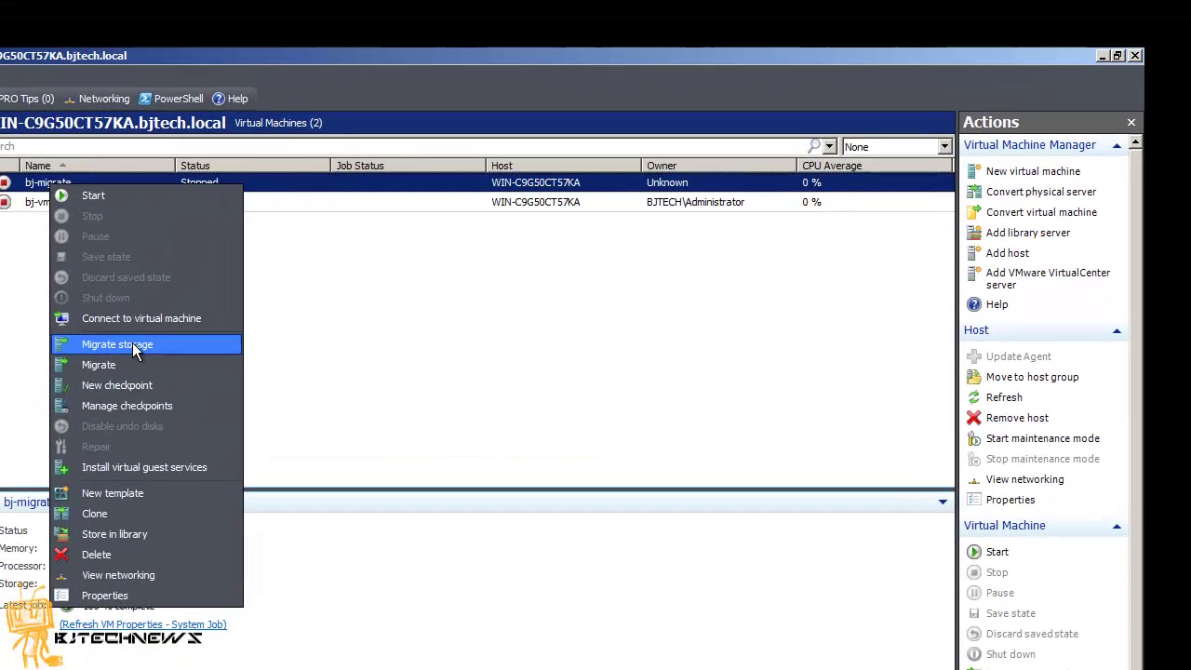
pyautogui.click(368, 283)
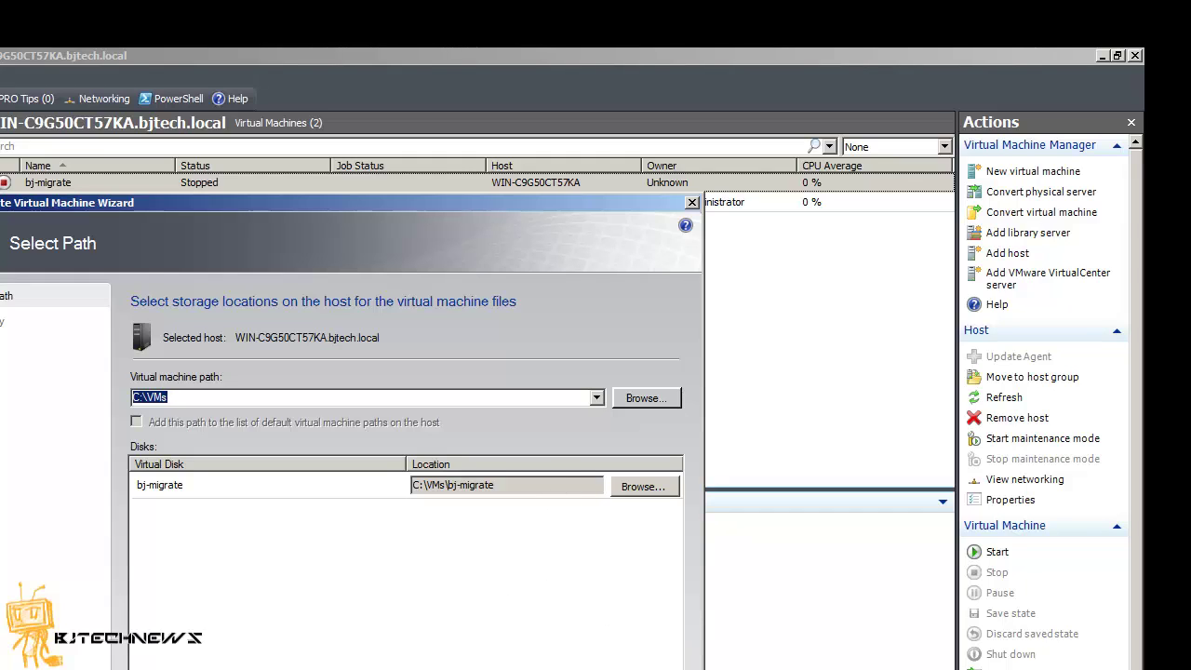
pyautogui.press('Escape')
pyautogui.click(446, 552)
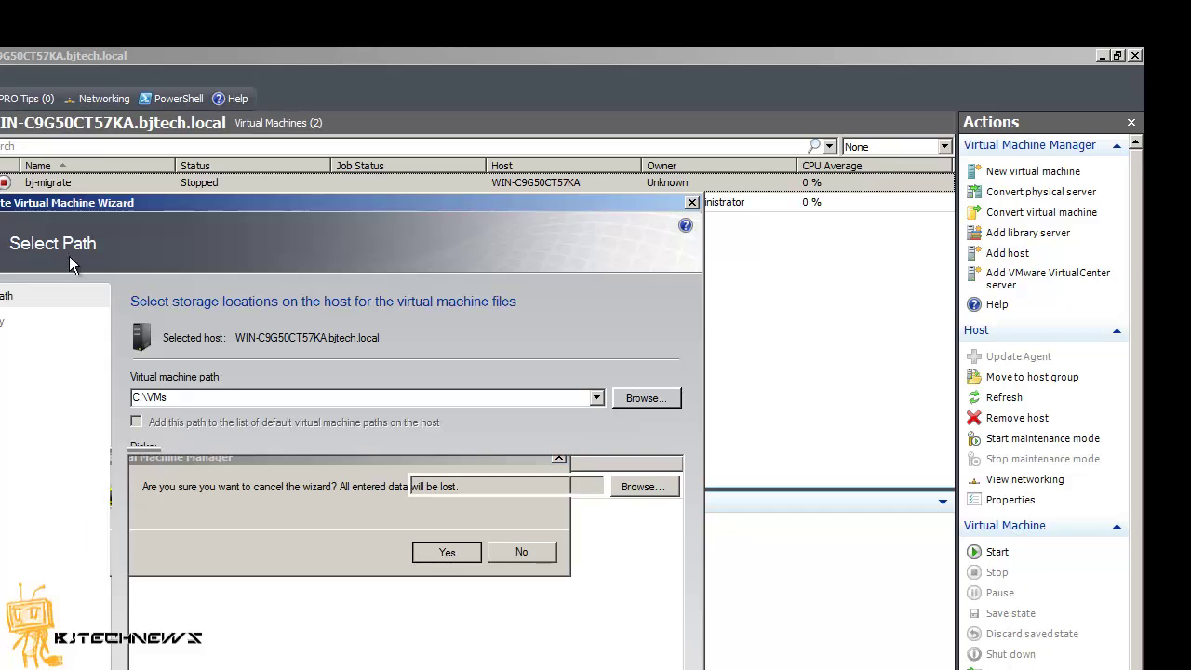
pyautogui.rightClick(59, 185)
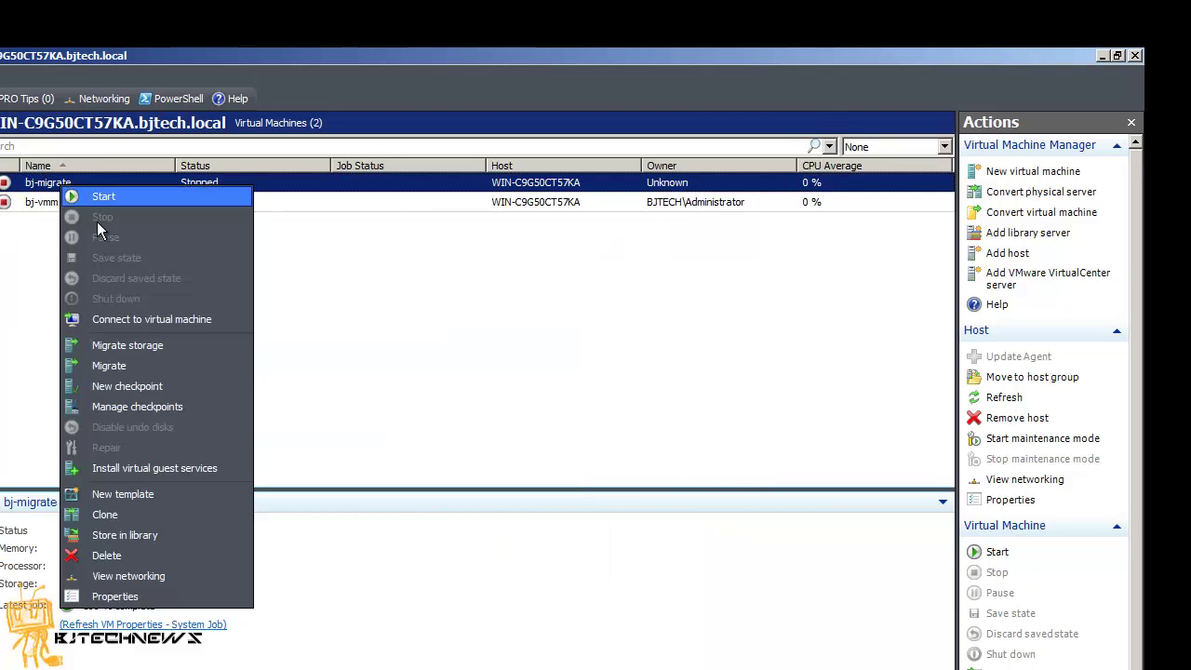
# Review the host ratings in bj-migrate's Migrate wizard, then cancel the migration.
pyautogui.click(133, 365)
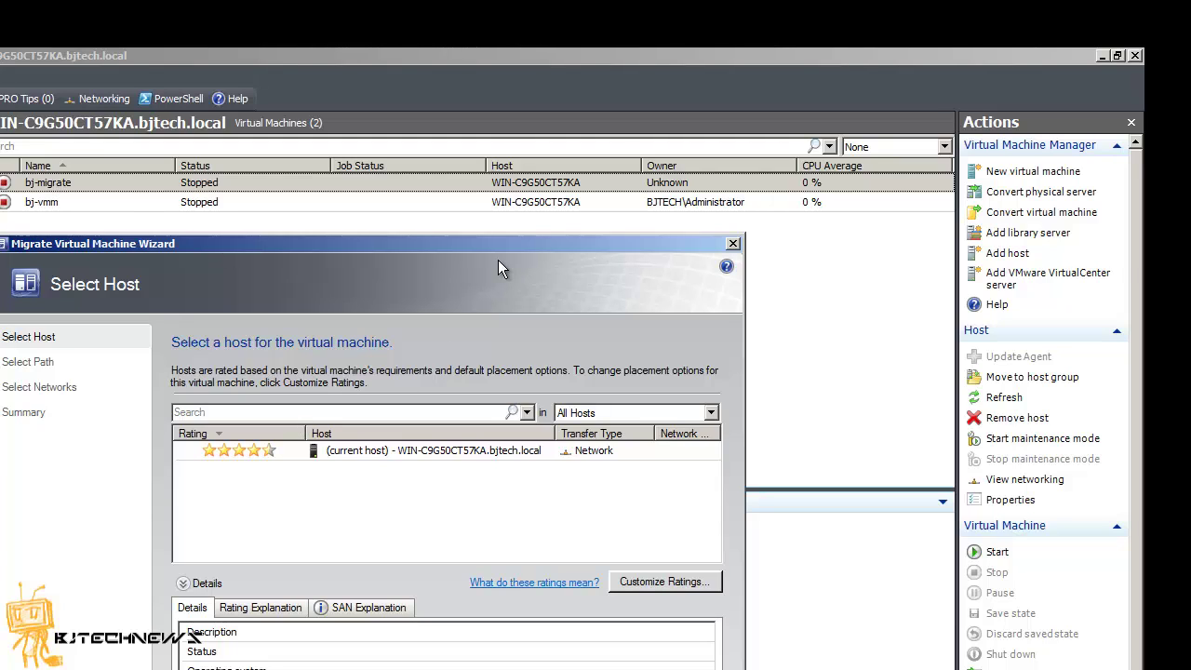
pyautogui.moveTo(493, 248); pyautogui.dragTo(503, 170)
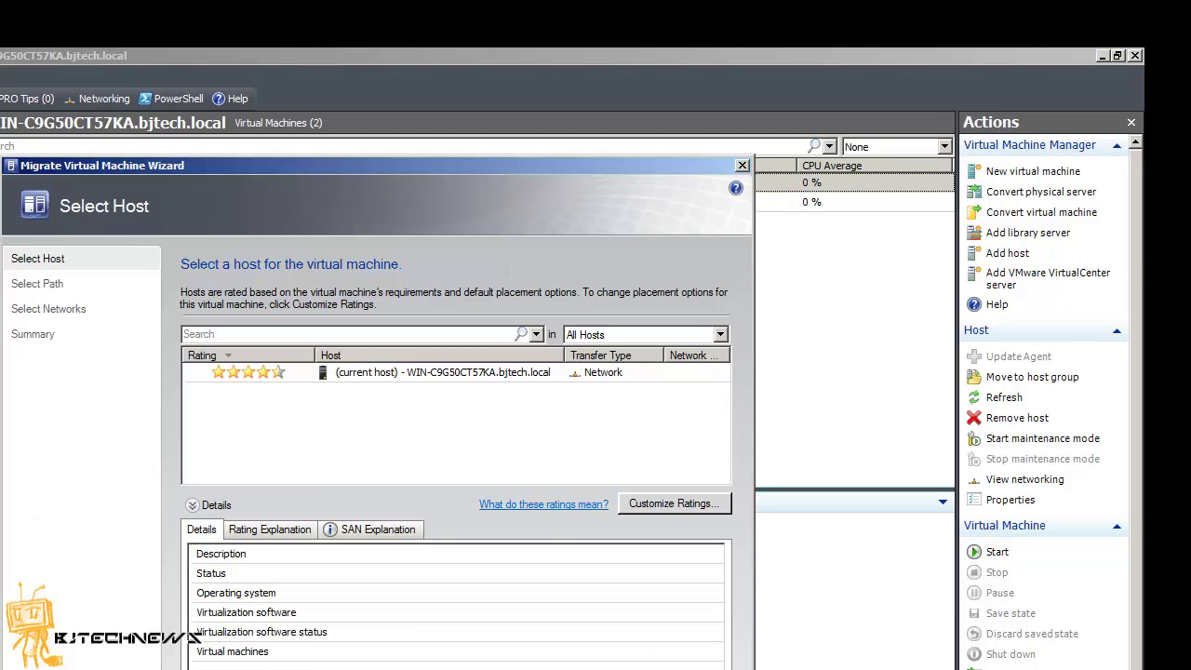
pyautogui.press('Escape')
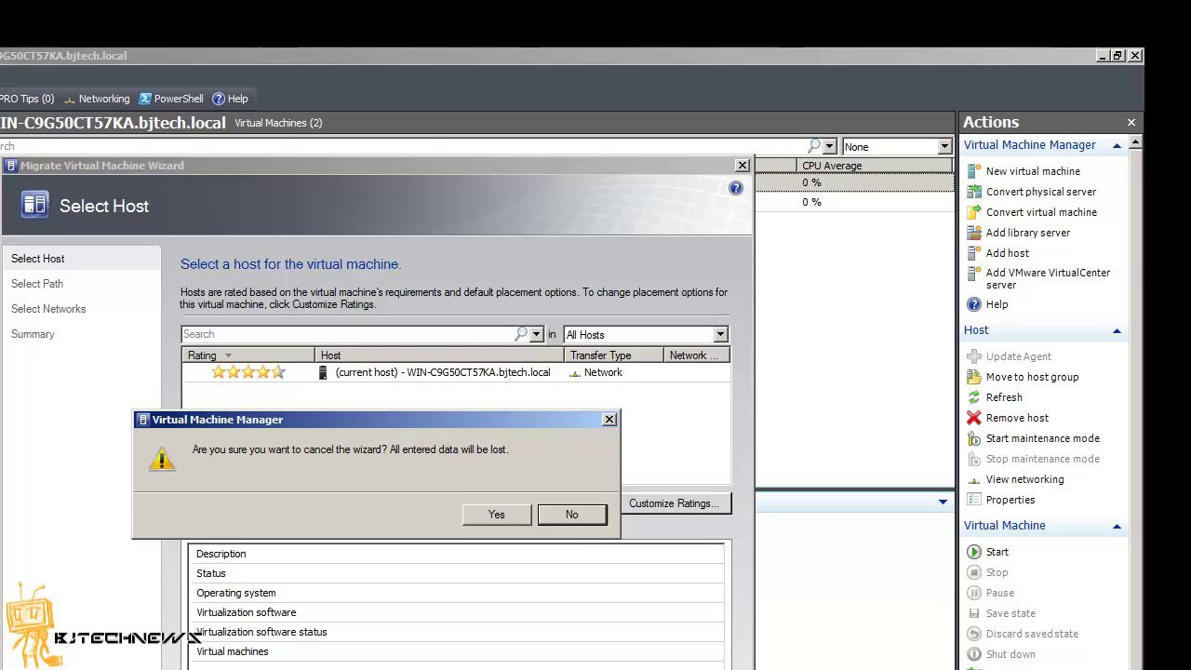
pyautogui.click(496, 515)
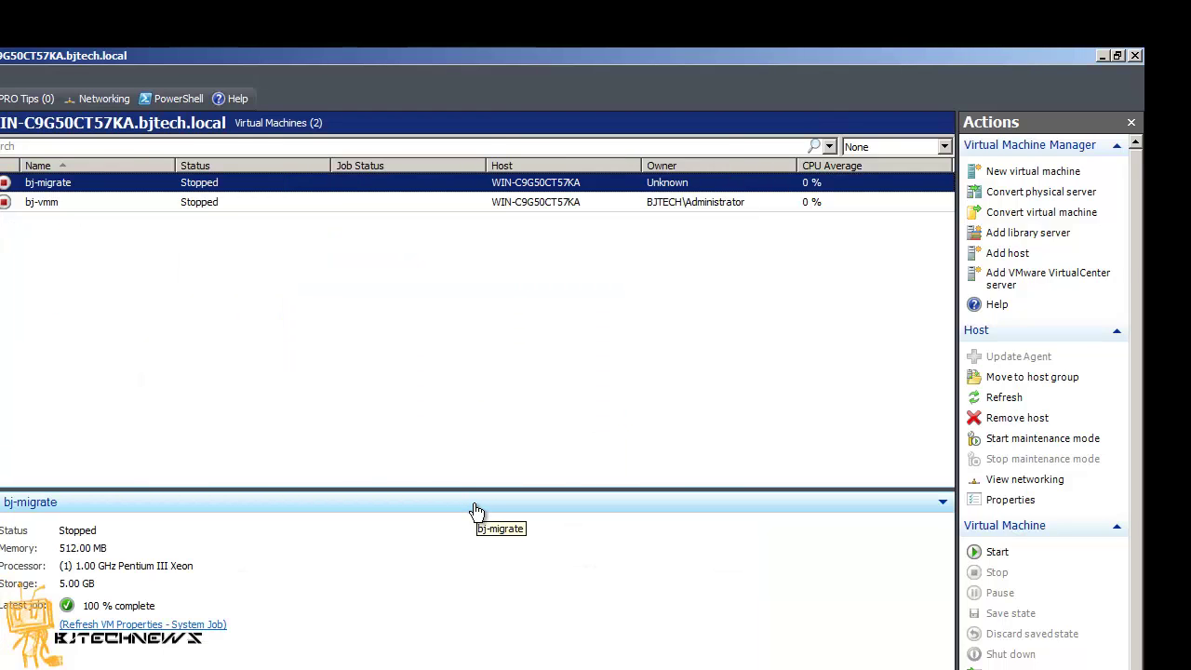
# Restore the VMM console and move it right to reveal Hyper-V Manager's VM list.
pyautogui.doubleClick(837, 58)
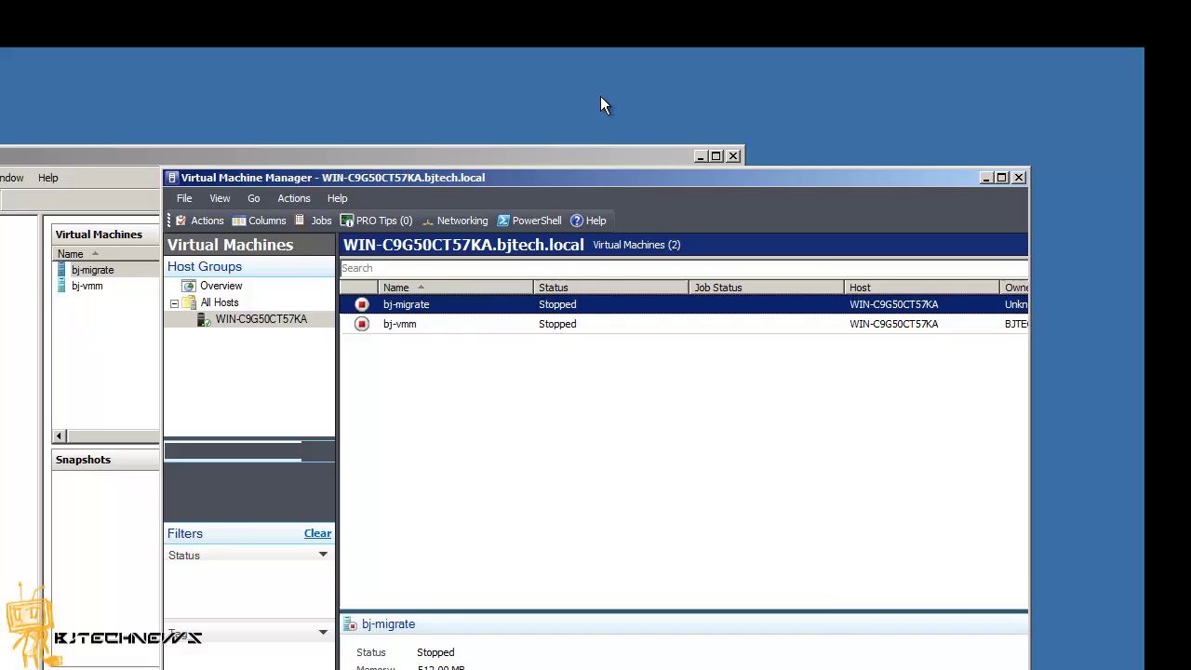
pyautogui.moveTo(572, 178); pyautogui.dragTo(684, 178)
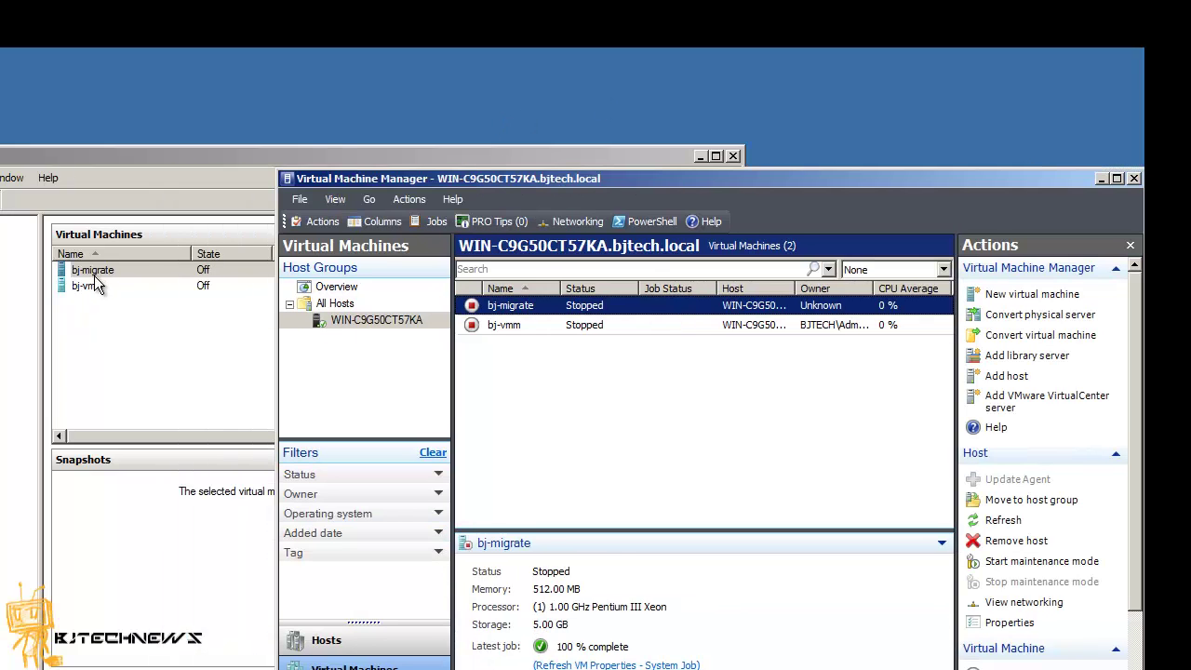